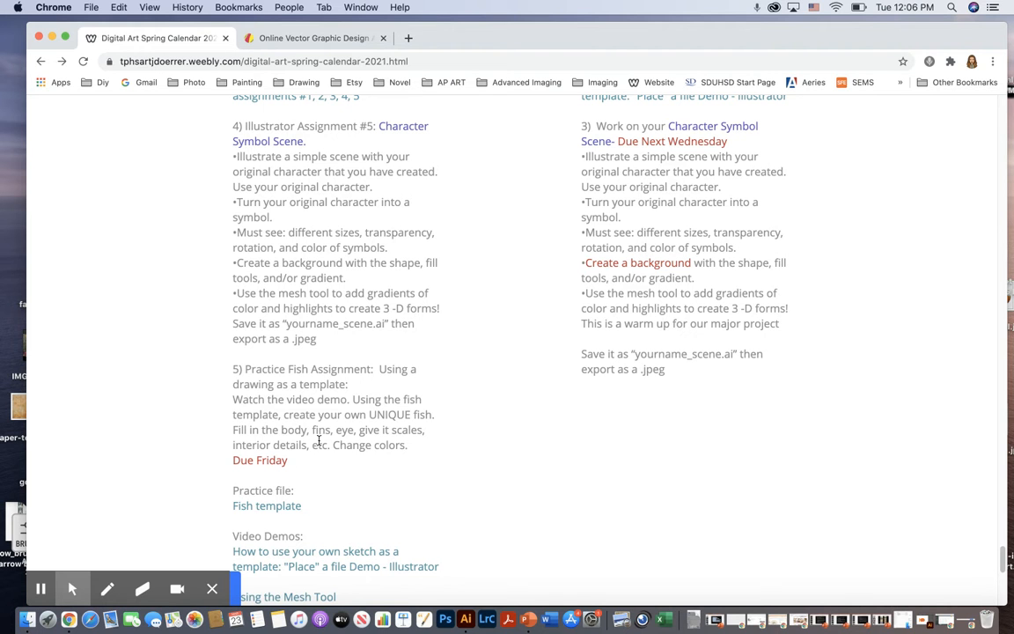
# Find the Practice Fish Assignment in the class calendar and open its Fish template practice file.
pyautogui.scroll(8, 330, 447)
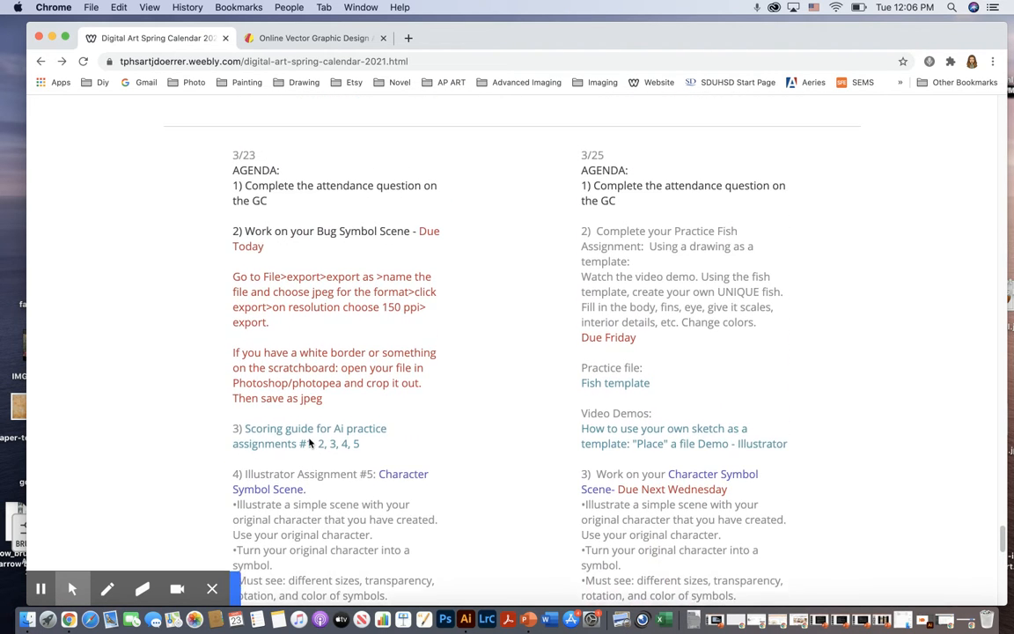
pyautogui.scroll(1, 309, 443)
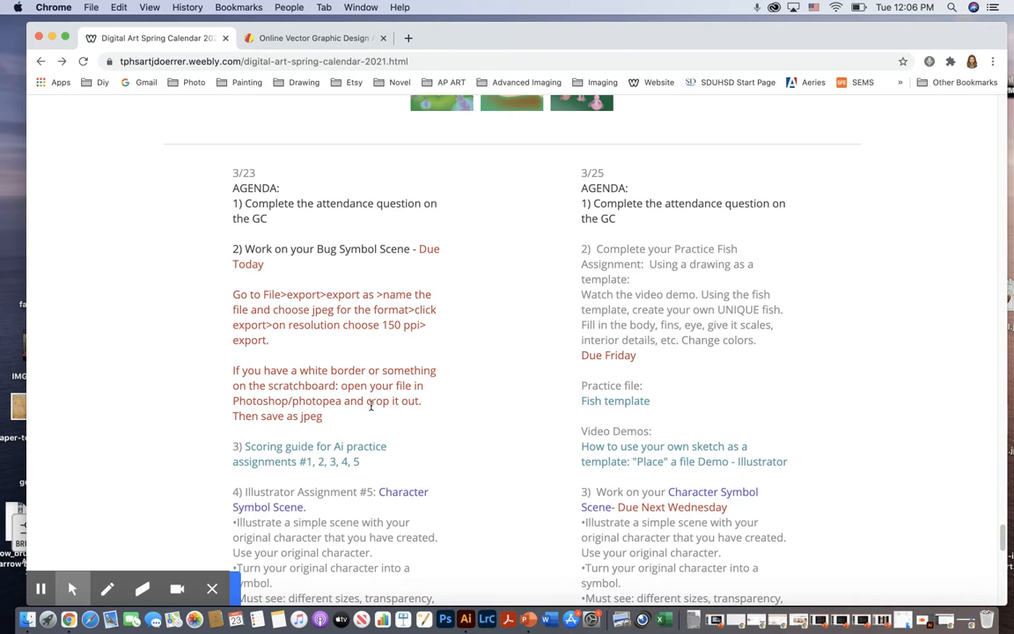
pyautogui.scroll(-9, 371, 405)
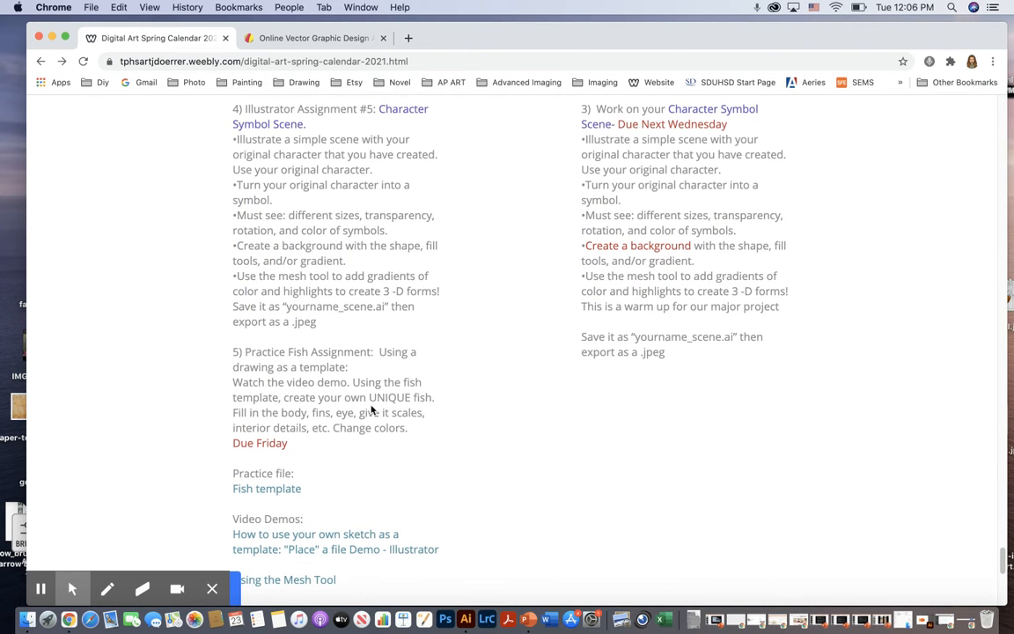
pyautogui.click(282, 488)
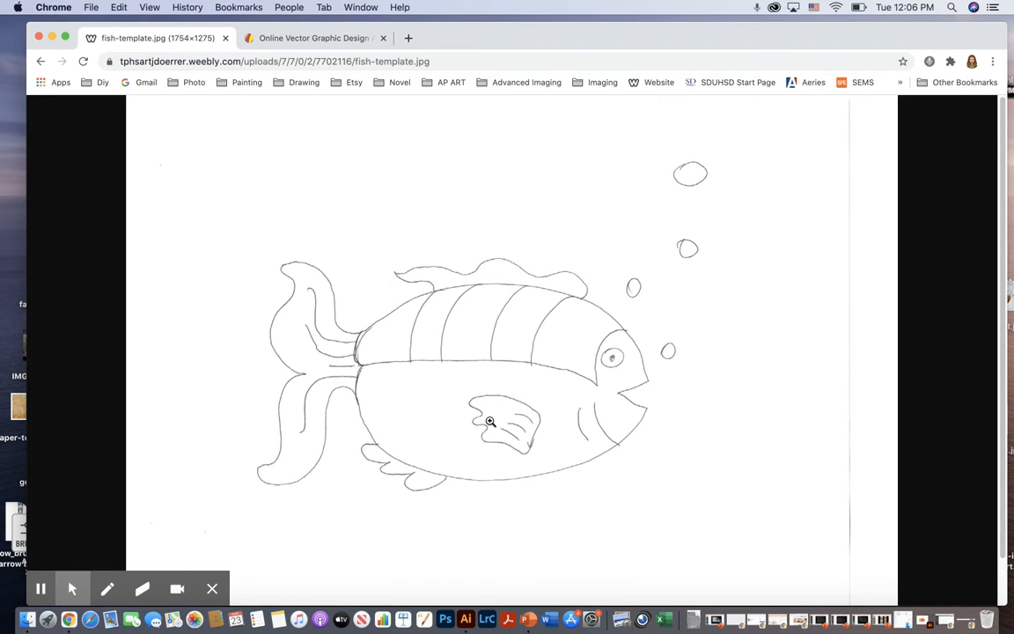
# Switch to Gravit Designer and create a new design at the US-Letter Landscape (11x8.5 in) print size.
pyautogui.click(314, 39)
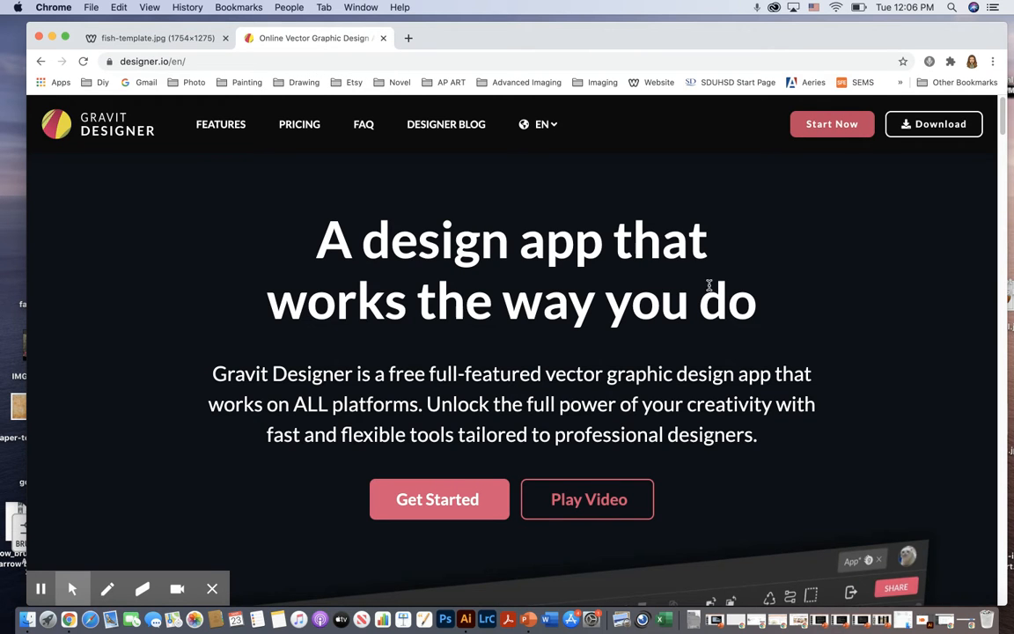
pyautogui.click(447, 499)
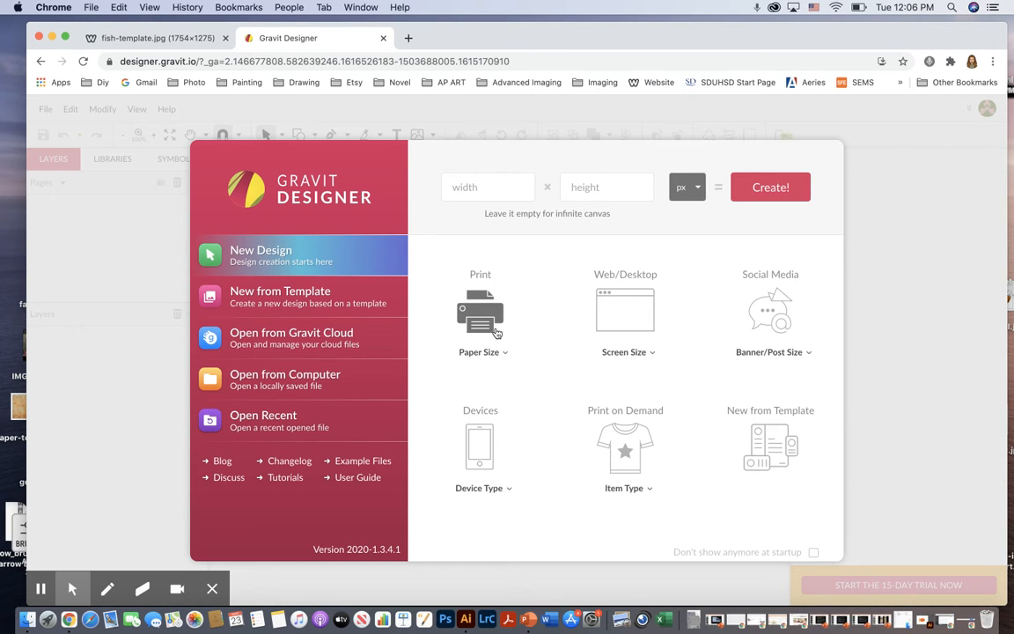
pyautogui.click(497, 332)
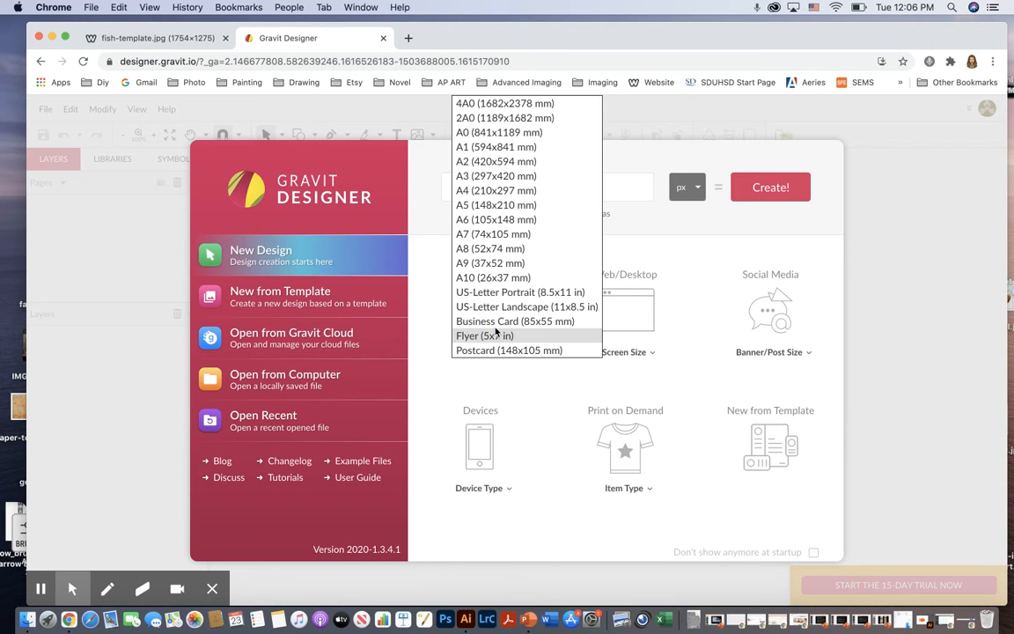
pyautogui.click(581, 311)
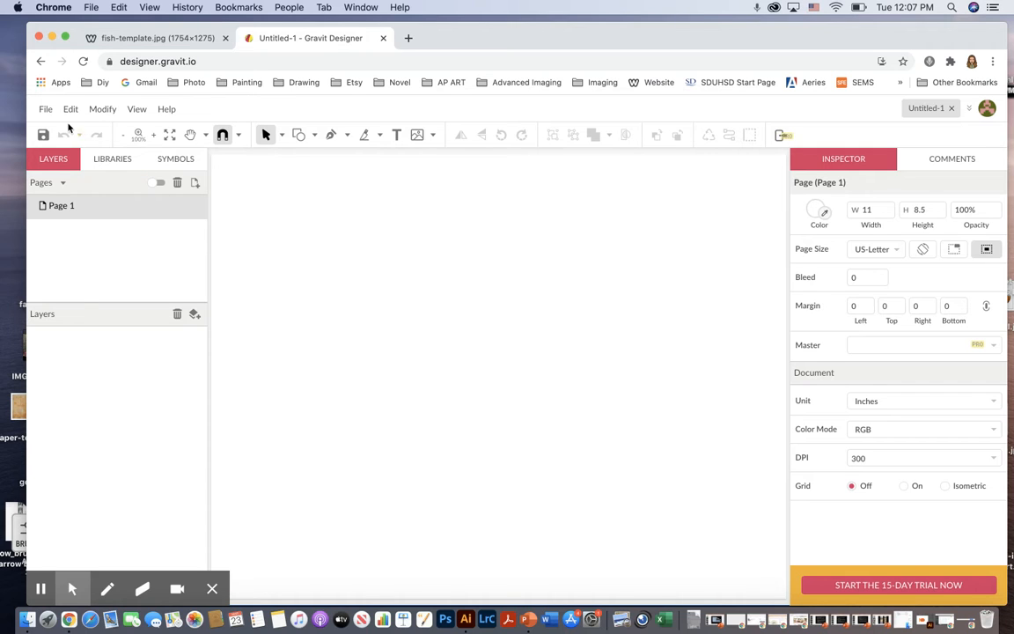
# Place fish-template.jpg from the Desktop on the page and stretch it horizontally to about 11.65 in wide.
pyautogui.click(45, 110)
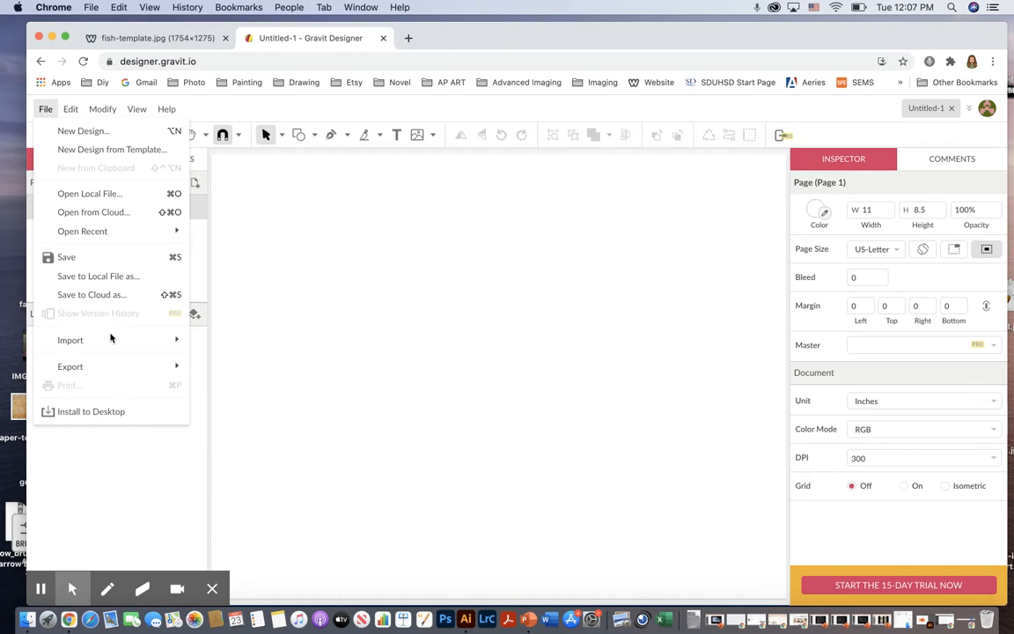
pyautogui.moveTo(111, 339)
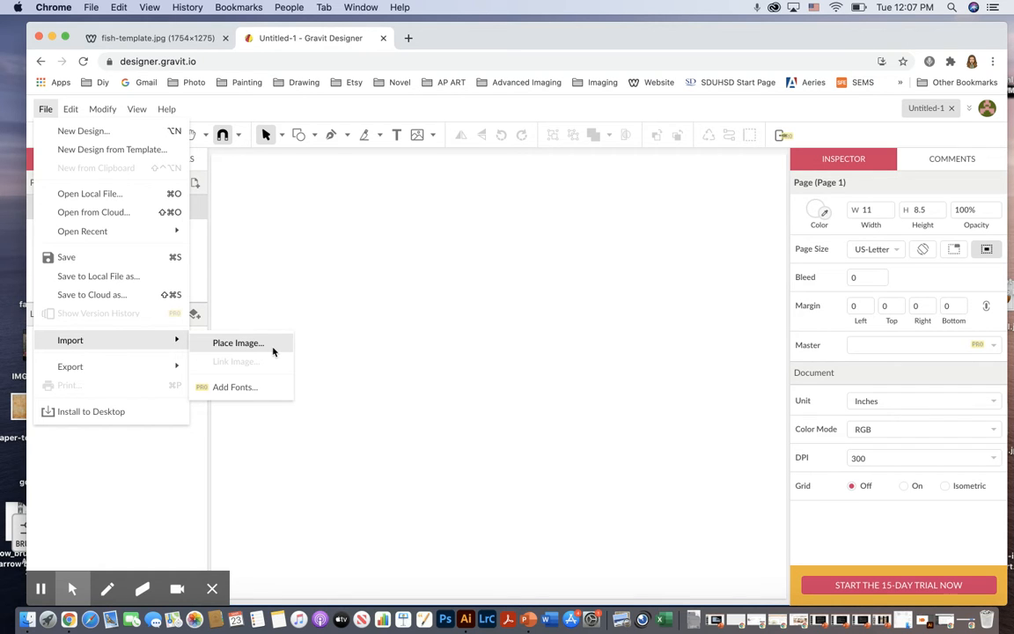
pyautogui.click(238, 342)
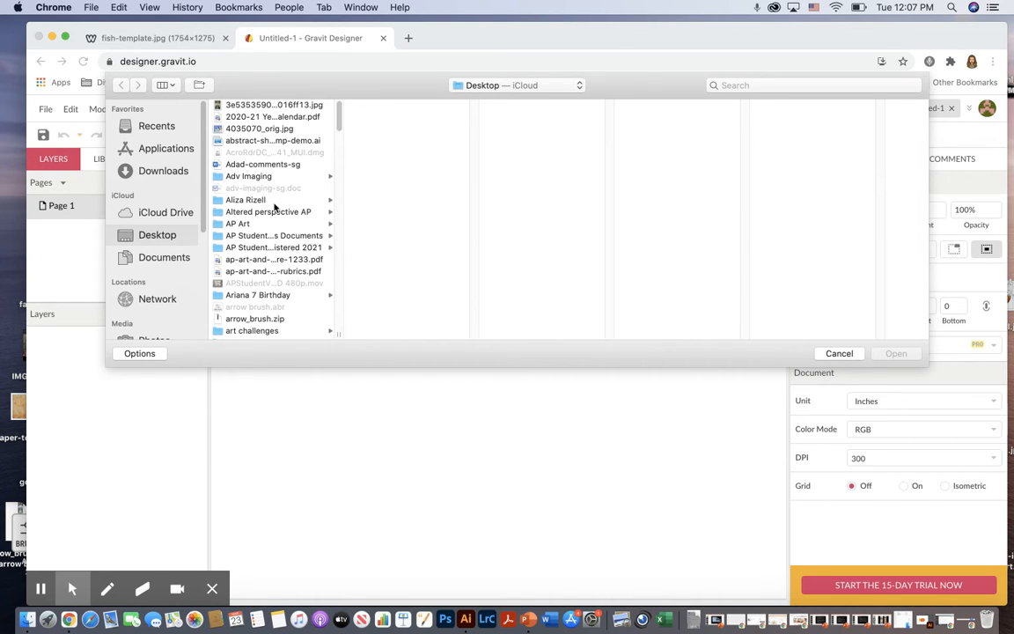
pyautogui.moveTo(340, 122); pyautogui.dragTo(321, 197)
pyautogui.click(264, 291)
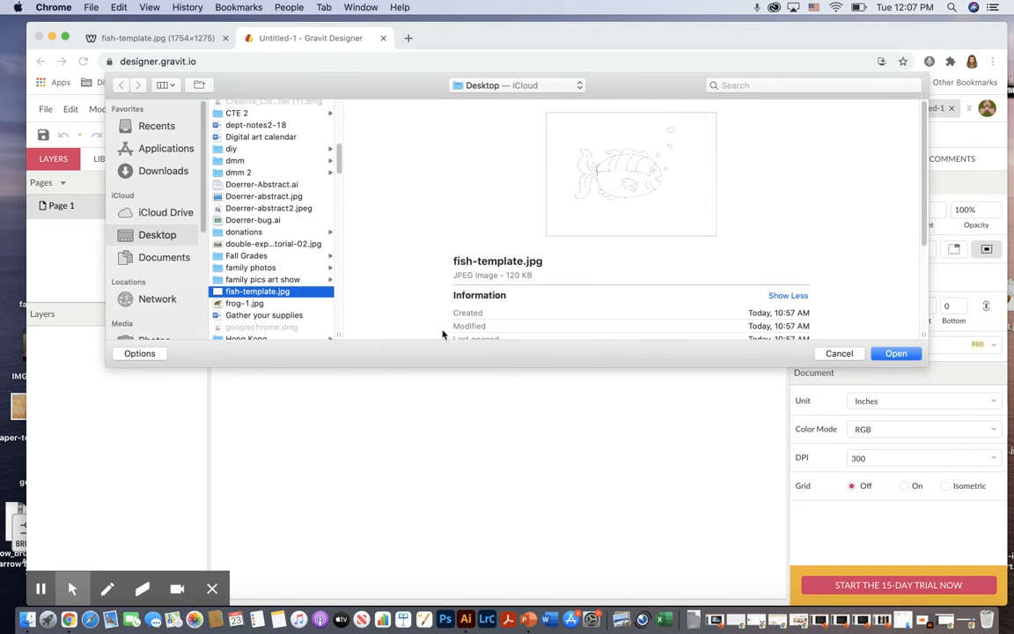
pyautogui.click(896, 353)
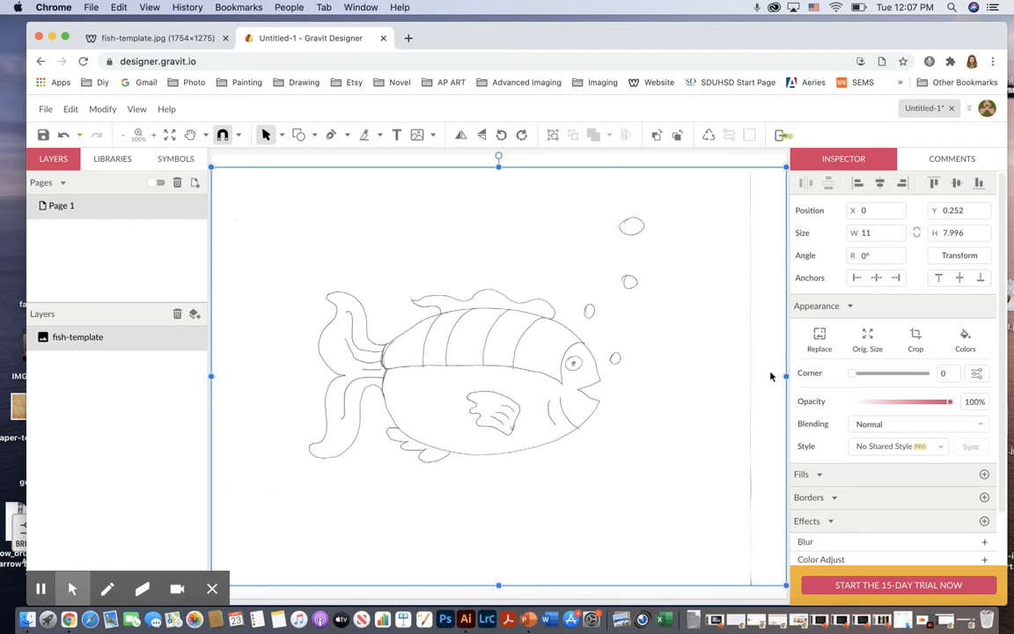
pyautogui.moveTo(784, 375); pyautogui.dragTo(764, 378)
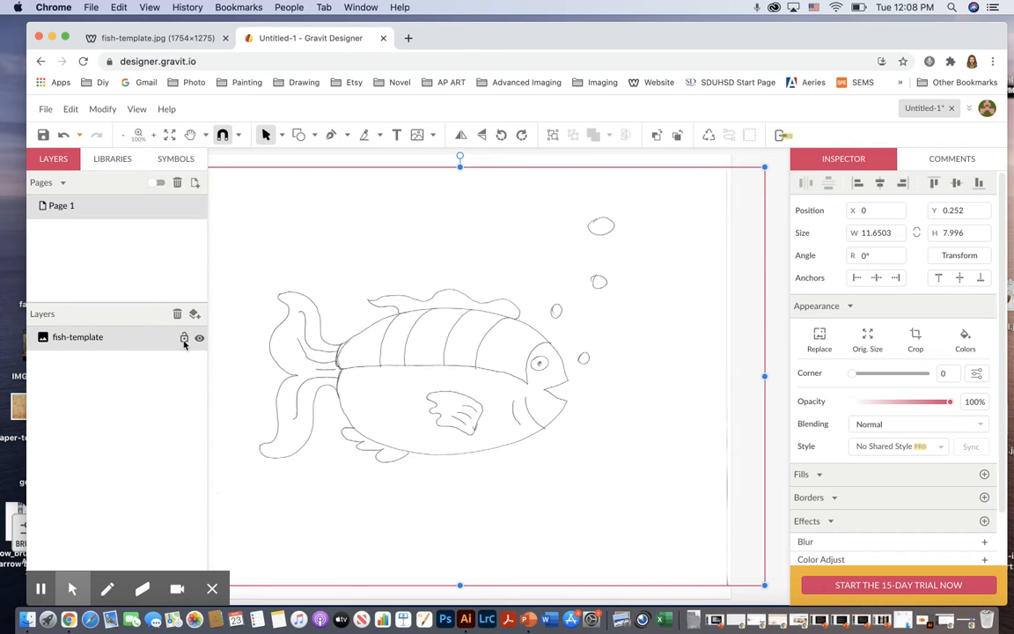
# Lock the fish-template layer and add a new layer above it.
pyautogui.click(184, 339)
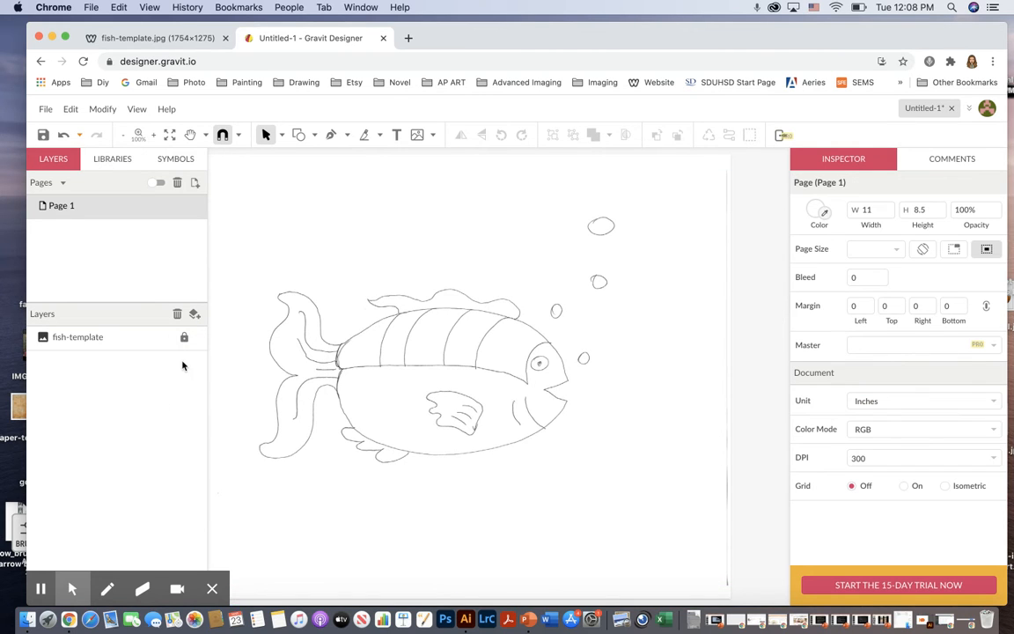
pyautogui.click(195, 316)
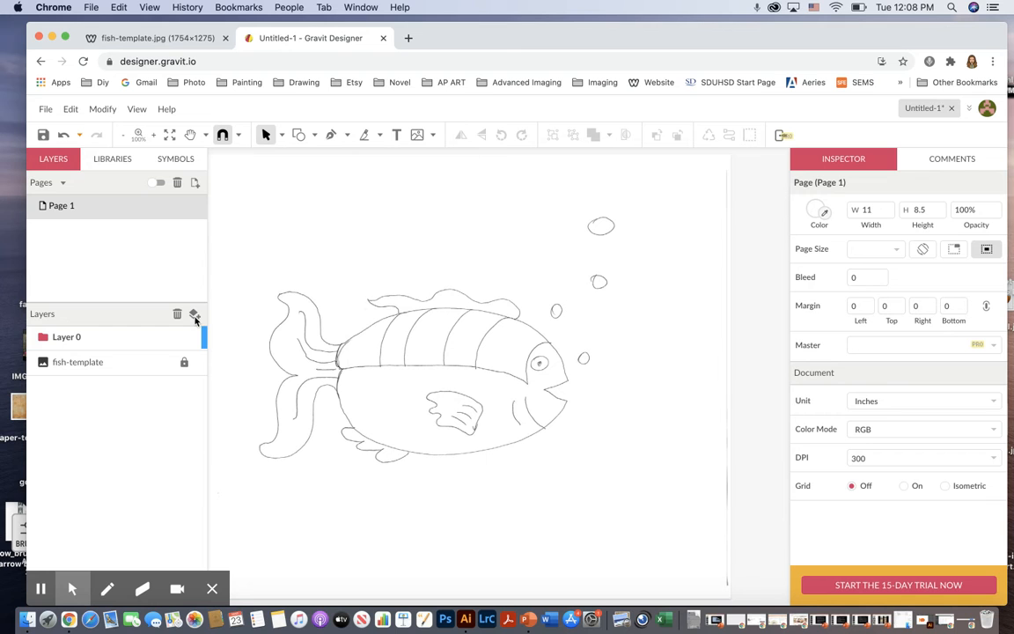
# Trace the fish's body with the Pen tool, including the mouth notch, as a closed path about 4.43 by 2.76 in.
pyautogui.click(189, 134)
pyautogui.moveTo(407, 373)
pyautogui.mouseDown()
pyautogui.moveTo(470, 381)
pyautogui.moveTo(482, 363)
pyautogui.moveTo(460, 353)
pyautogui.moveTo(463, 365)
pyautogui.mouseUp()
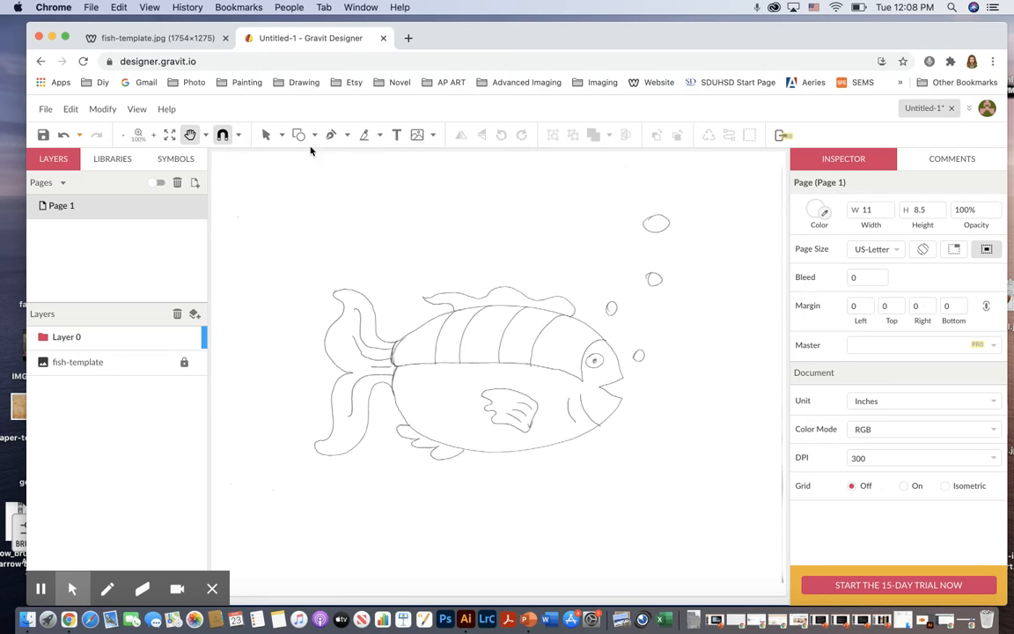
pyautogui.click(330, 135)
pyautogui.scroll(1, 566, 337)
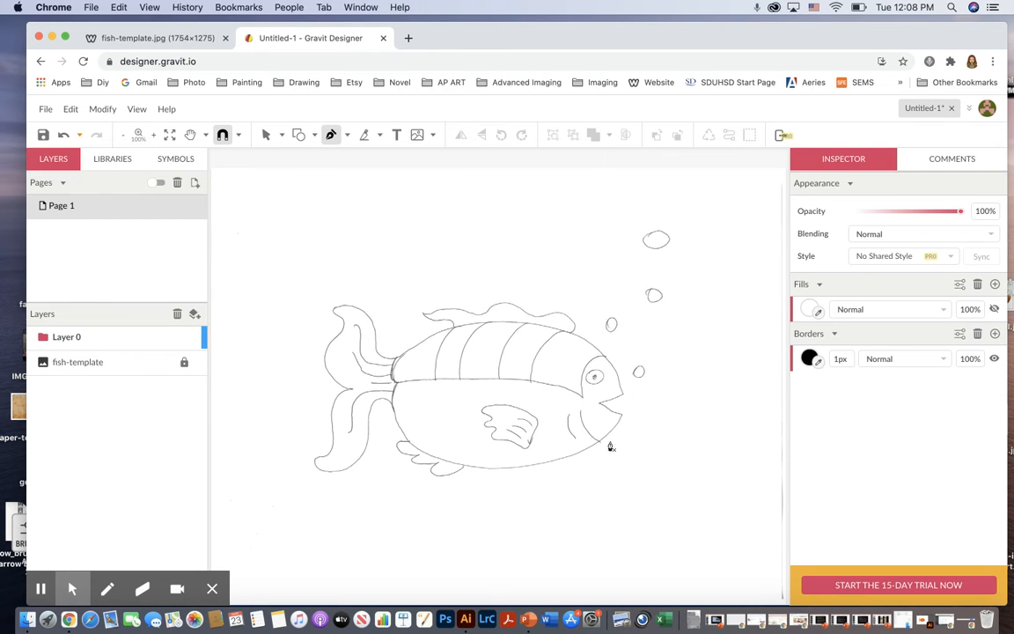
pyautogui.click(394, 388)
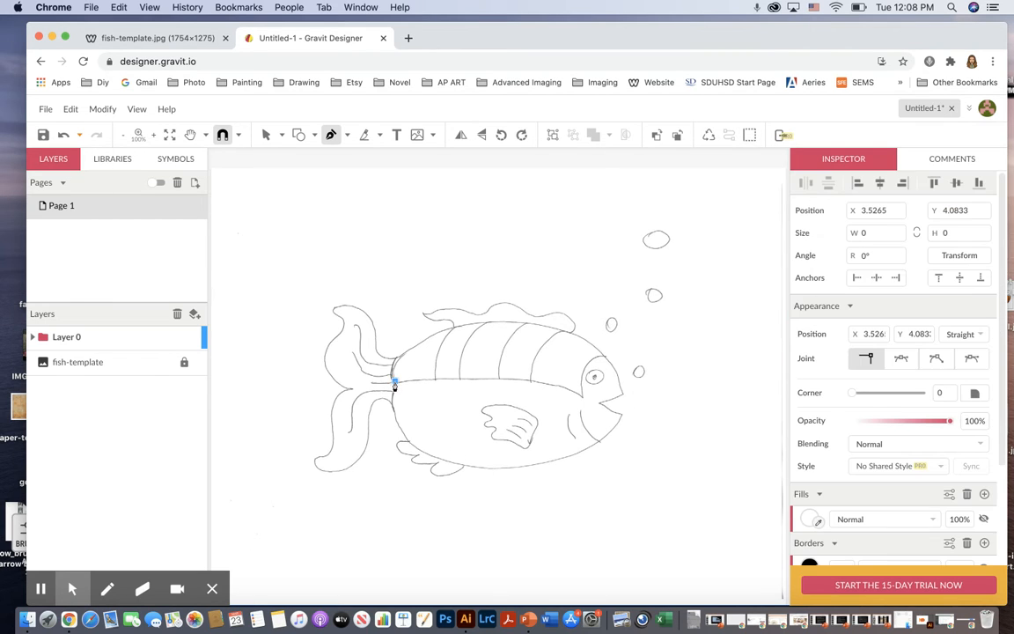
pyautogui.moveTo(405, 354); pyautogui.dragTo(414, 346)
pyautogui.moveTo(476, 325); pyautogui.dragTo(501, 328)
pyautogui.click(570, 333)
pyautogui.moveTo(570, 336); pyautogui.dragTo(592, 345)
pyautogui.click(603, 362)
pyautogui.moveTo(622, 393)
pyautogui.mouseDown()
pyautogui.moveTo(623, 418)
pyautogui.moveTo(611, 401)
pyautogui.mouseUp()
pyautogui.click(599, 403)
pyautogui.click(619, 413)
pyautogui.moveTo(562, 461); pyautogui.dragTo(532, 464)
pyautogui.moveTo(436, 460); pyautogui.dragTo(406, 442)
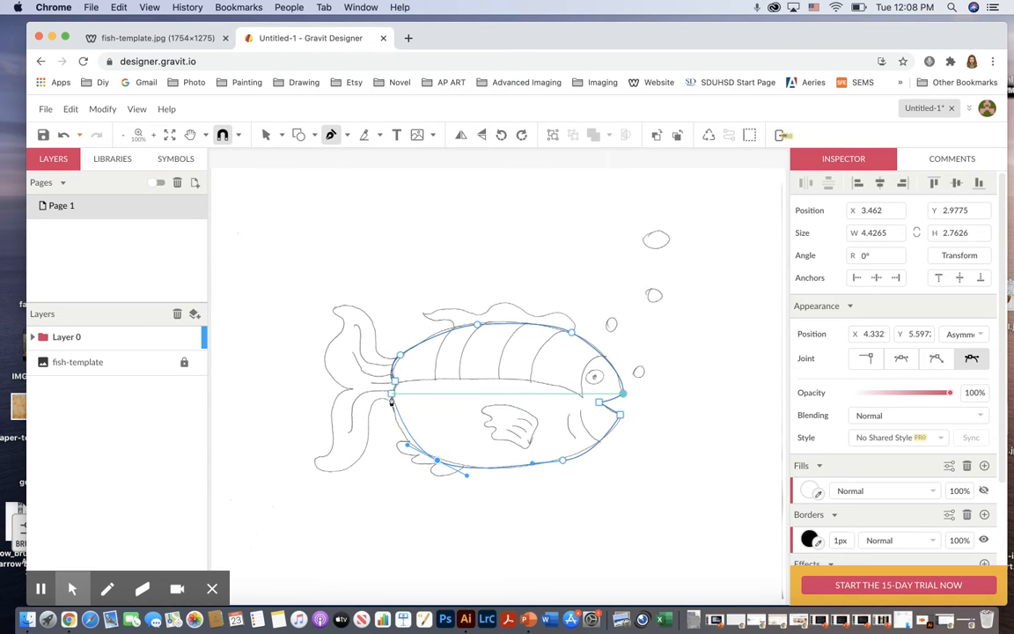
pyautogui.moveTo(391, 405); pyautogui.dragTo(396, 391)
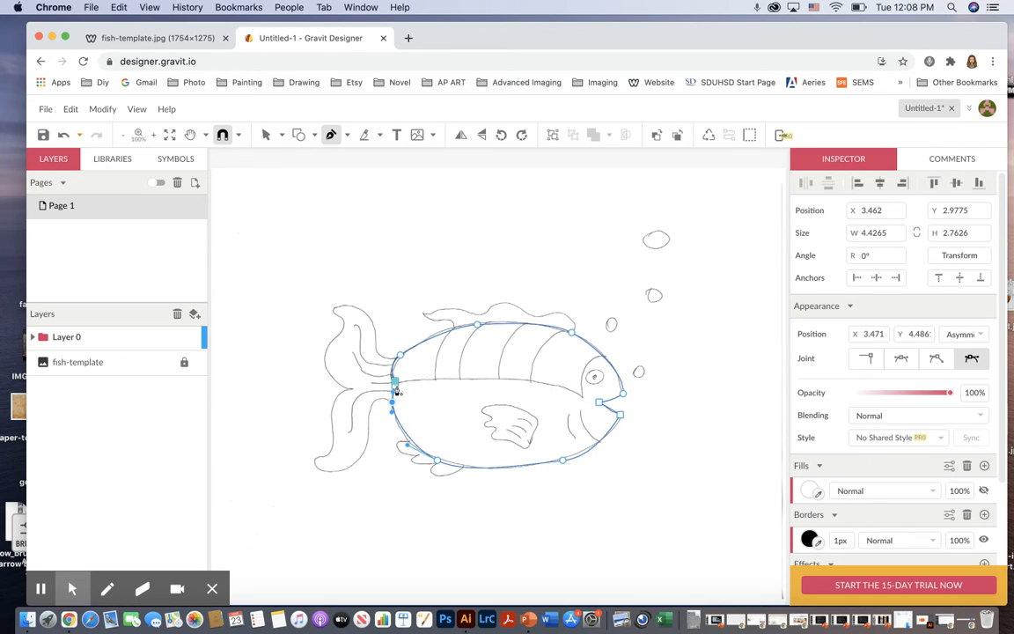
pyautogui.click(396, 386)
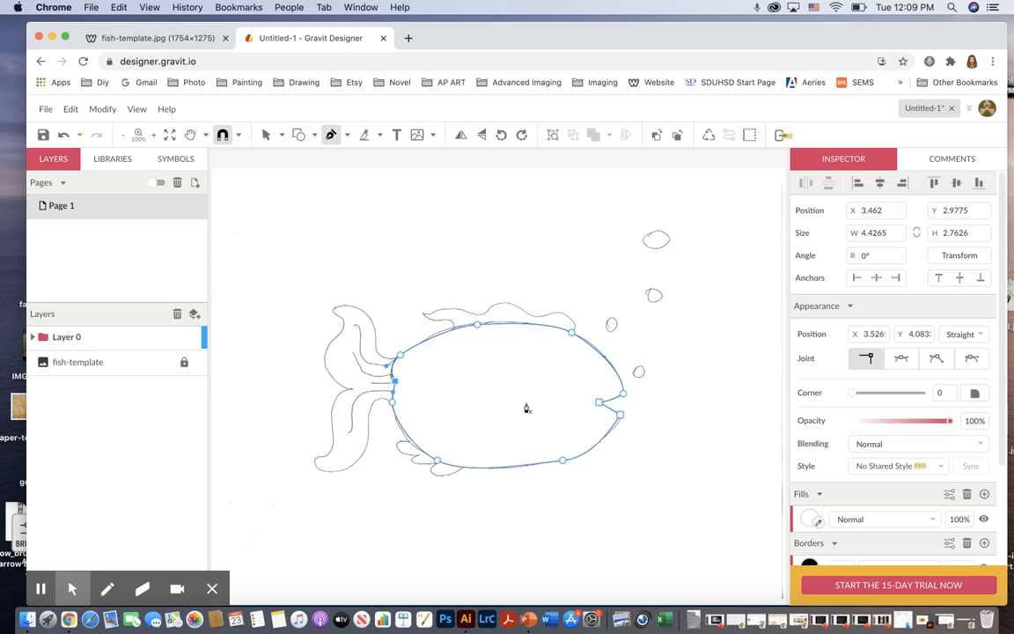
# Fill the fish body with orange #FF9900.
pyautogui.hscroll(1, 559, 400)
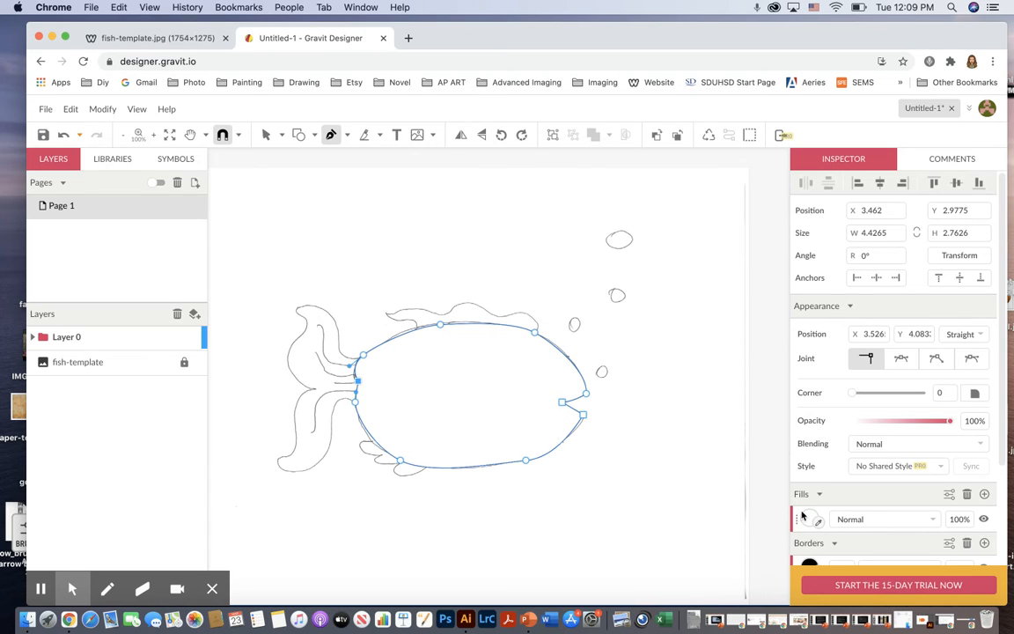
pyautogui.click(807, 520)
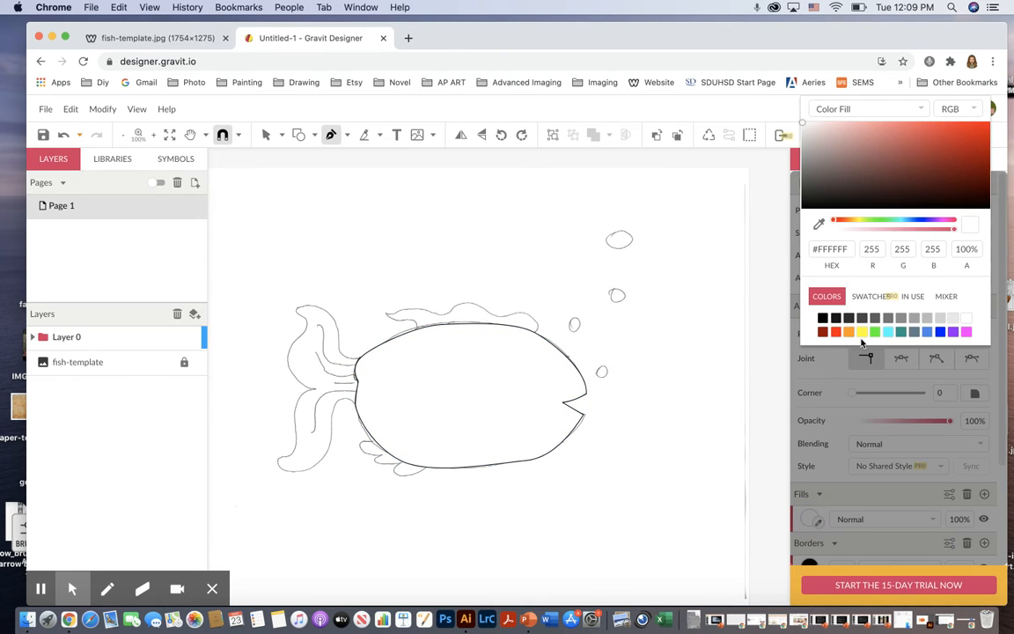
pyautogui.click(850, 335)
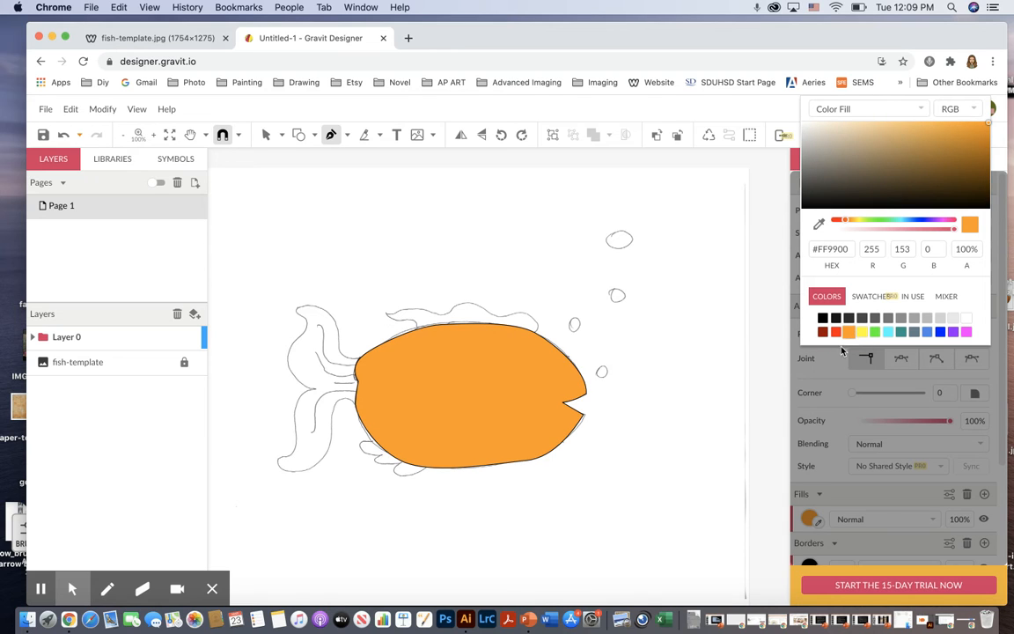
# Refine the body's lower and upper curves to match the sketch by adjusting anchor points and handles with the Subselect tool.
pyautogui.scroll(1, 332, 229)
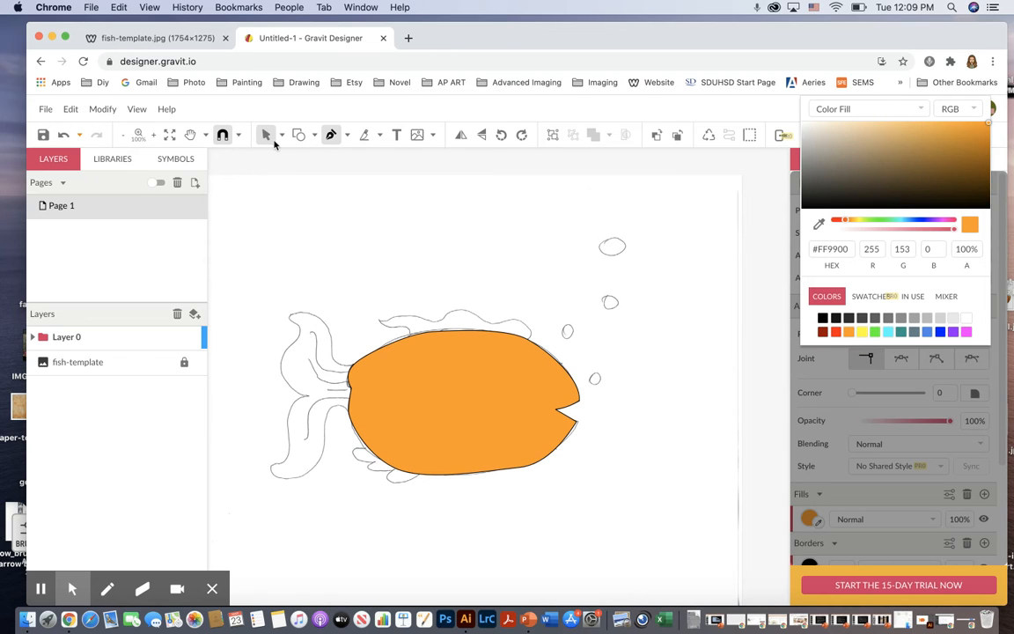
pyautogui.click(267, 137)
pyautogui.click(282, 134)
pyautogui.click(303, 175)
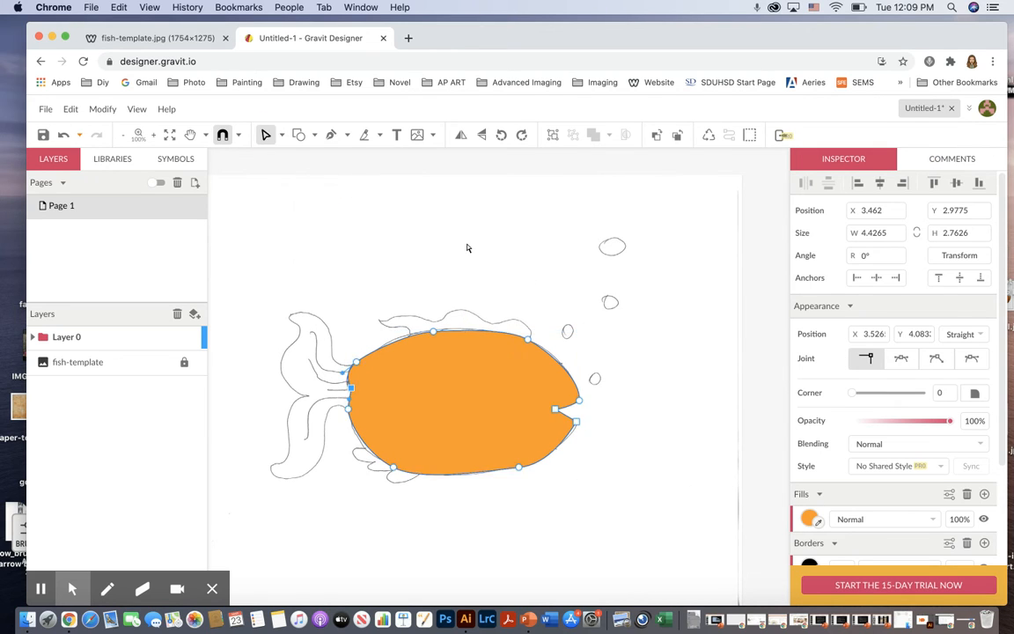
pyautogui.click(520, 471)
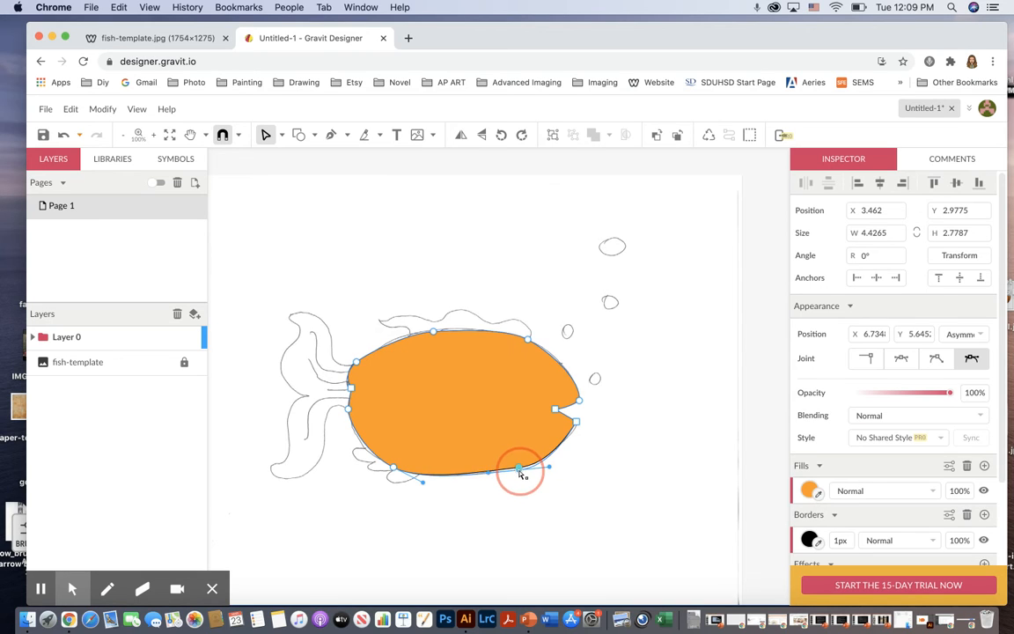
pyautogui.moveTo(552, 472); pyautogui.dragTo(551, 461)
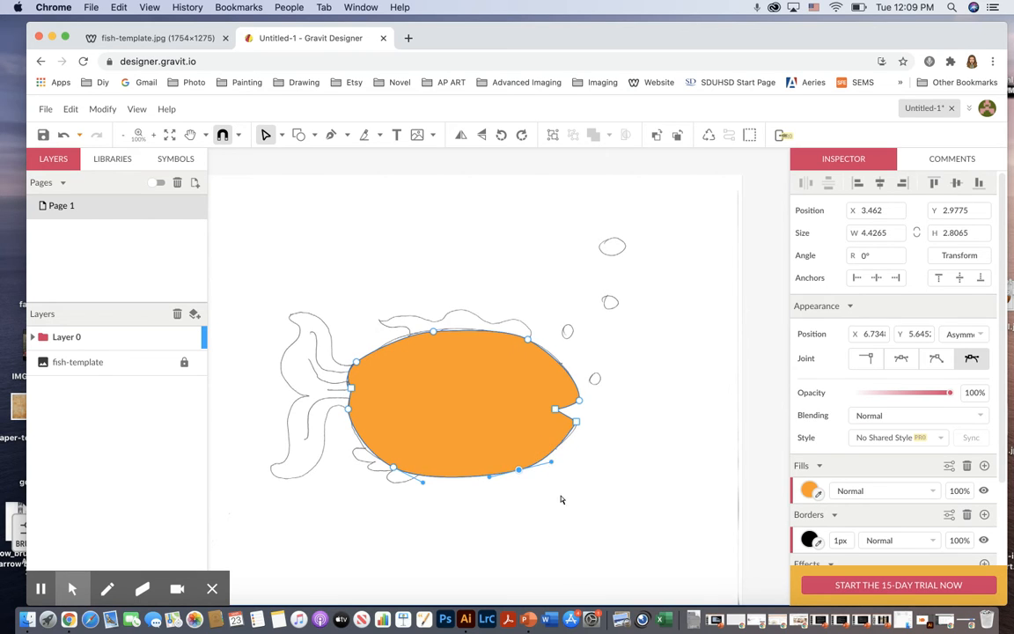
pyautogui.click(431, 332)
pyautogui.moveTo(456, 331); pyautogui.dragTo(453, 323)
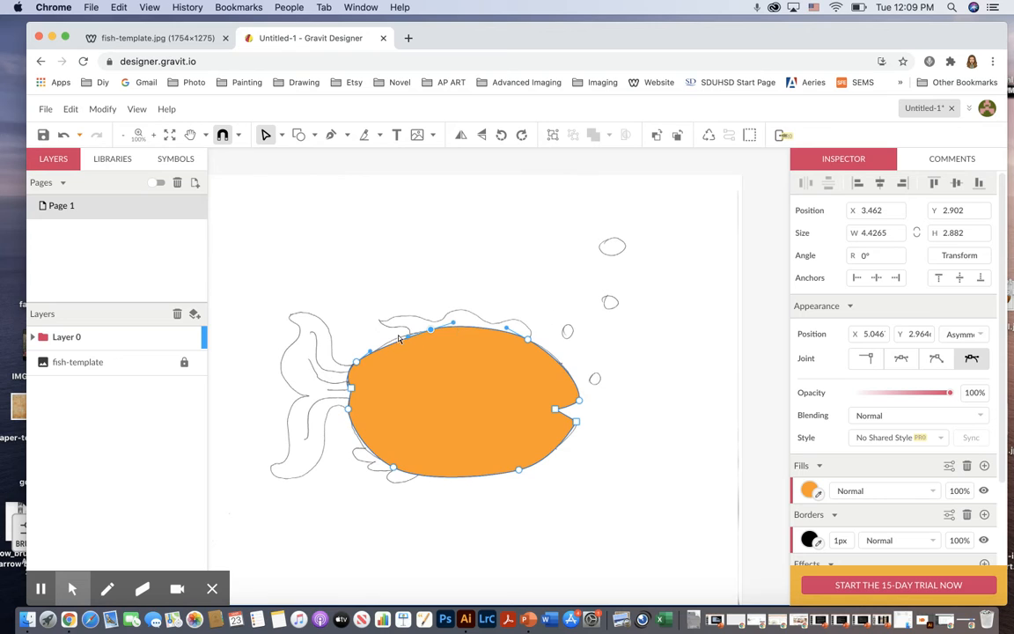
pyautogui.moveTo(407, 336); pyautogui.dragTo(389, 334)
pyautogui.click(681, 534)
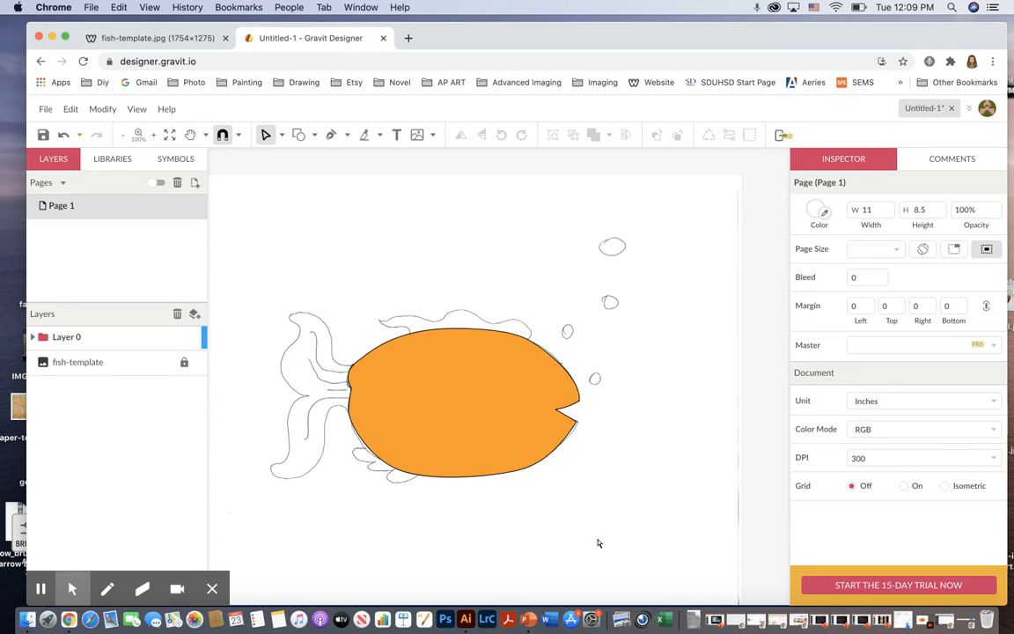
# Trace the wavy top fin with the Pen tool as a closed path about 2.89 by 0.68 in, overlapping the body.
pyautogui.click(331, 138)
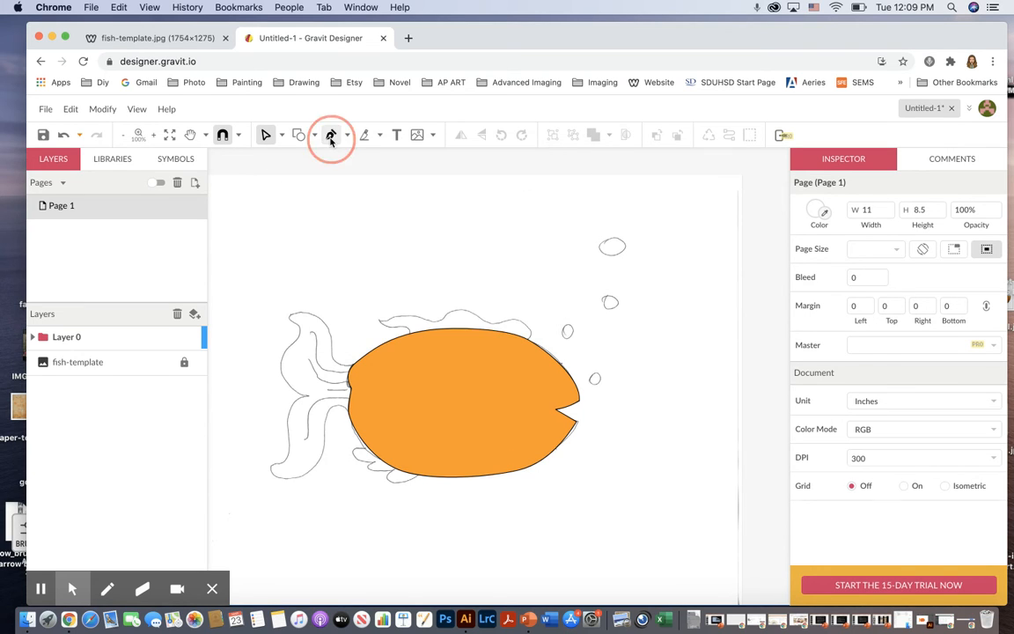
pyautogui.click(517, 356)
pyautogui.moveTo(533, 342); pyautogui.dragTo(397, 324)
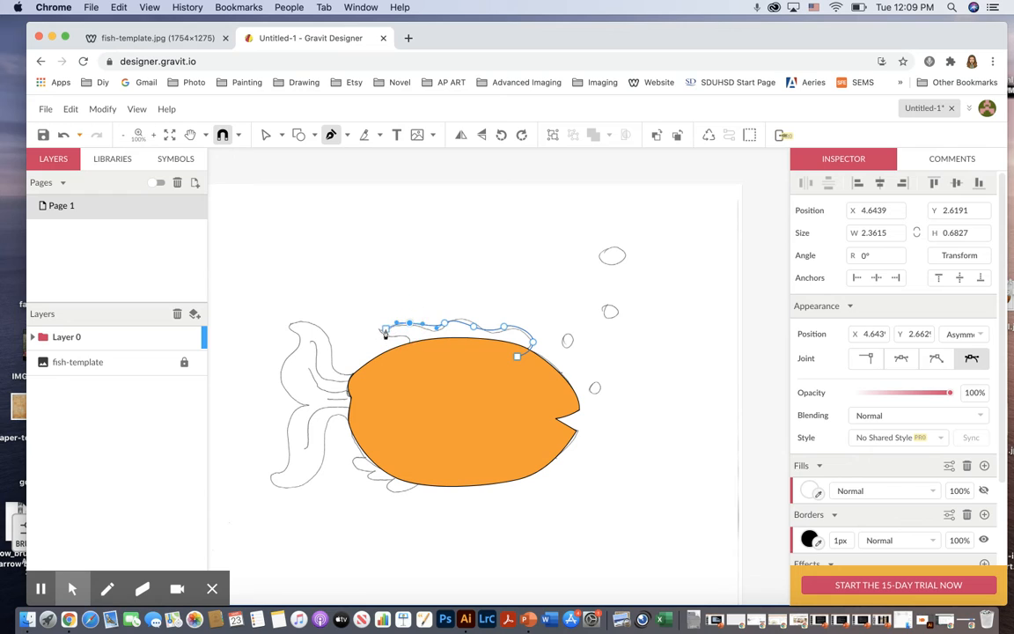
pyautogui.click(377, 332)
pyautogui.moveTo(376, 333); pyautogui.dragTo(413, 341)
pyautogui.click(415, 352)
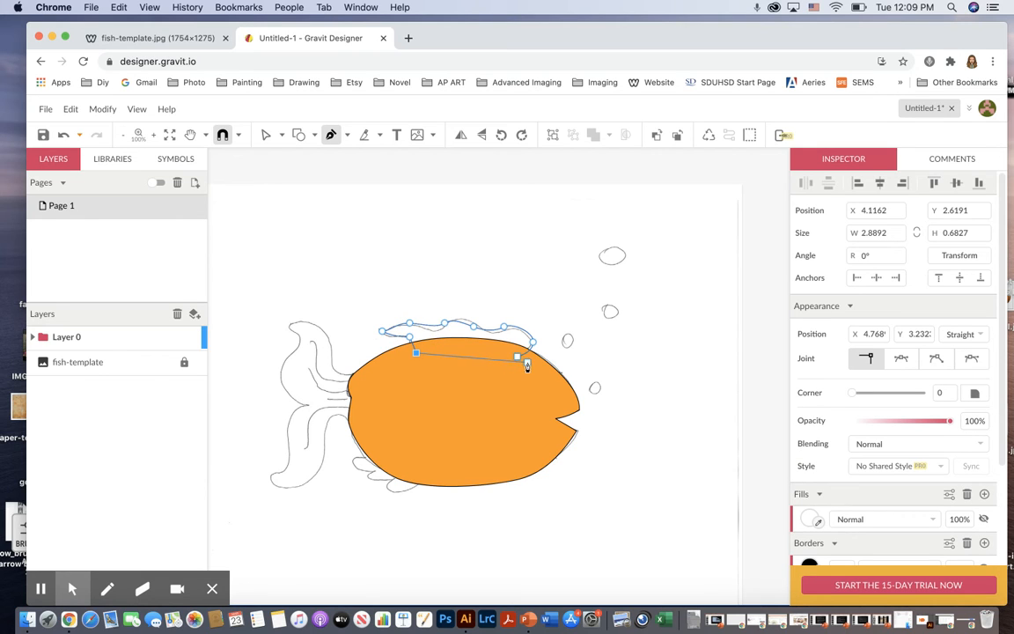
pyautogui.click(519, 357)
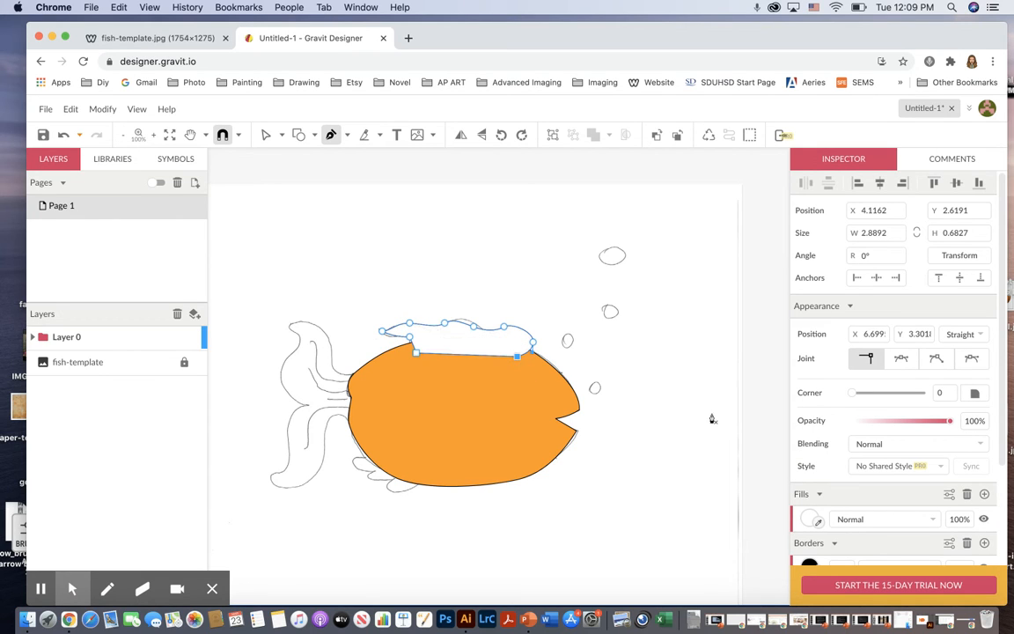
# Fill the top fin with red #FF0000 and reshape its middle wave and rear tip with the Subselect tool to match the sketch.
pyautogui.click(805, 519)
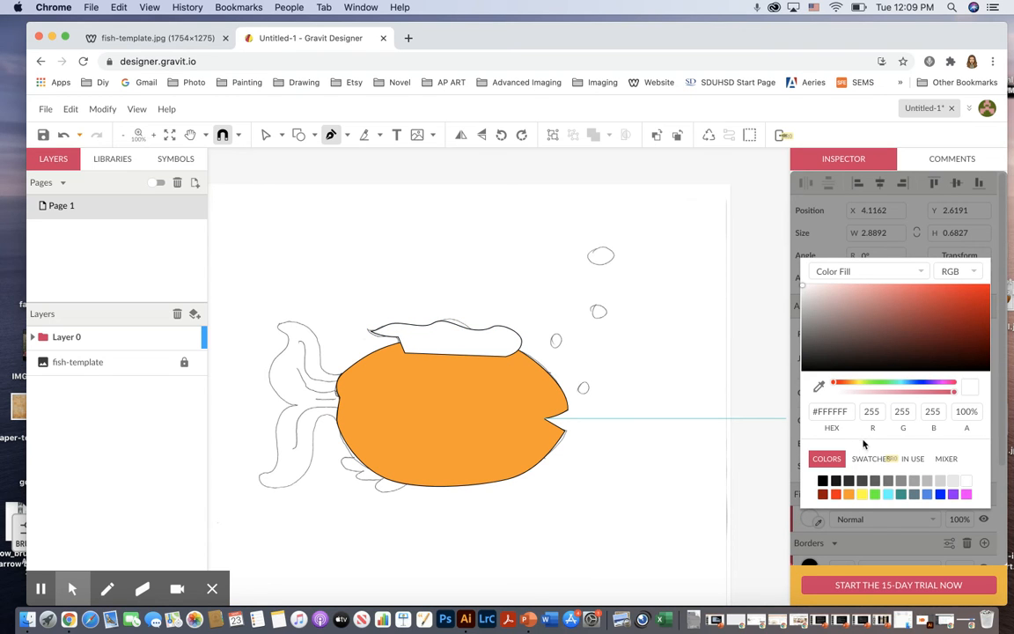
pyautogui.click(835, 494)
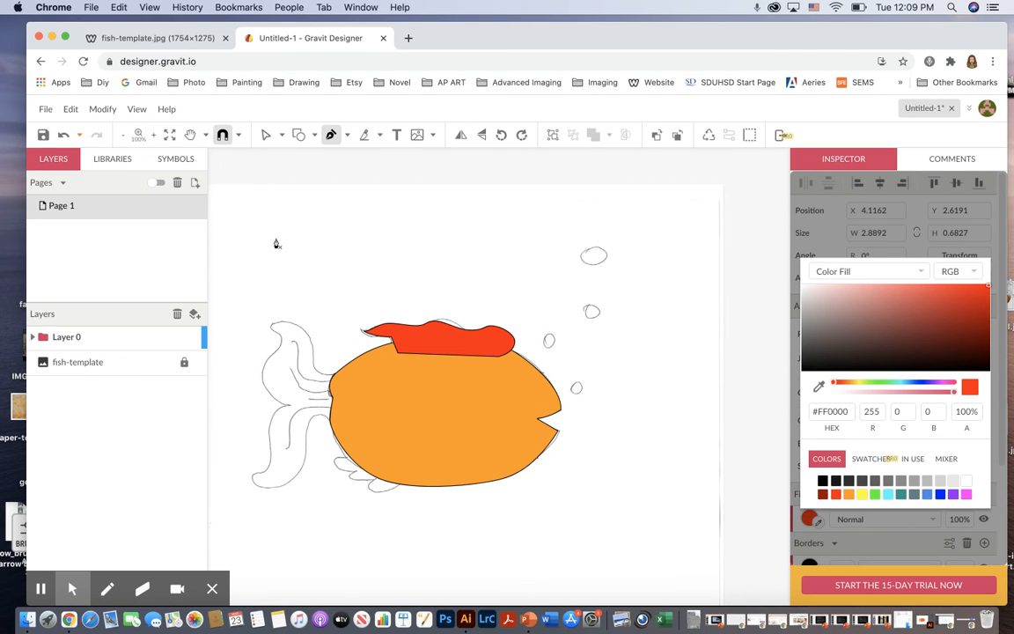
pyautogui.click(270, 138)
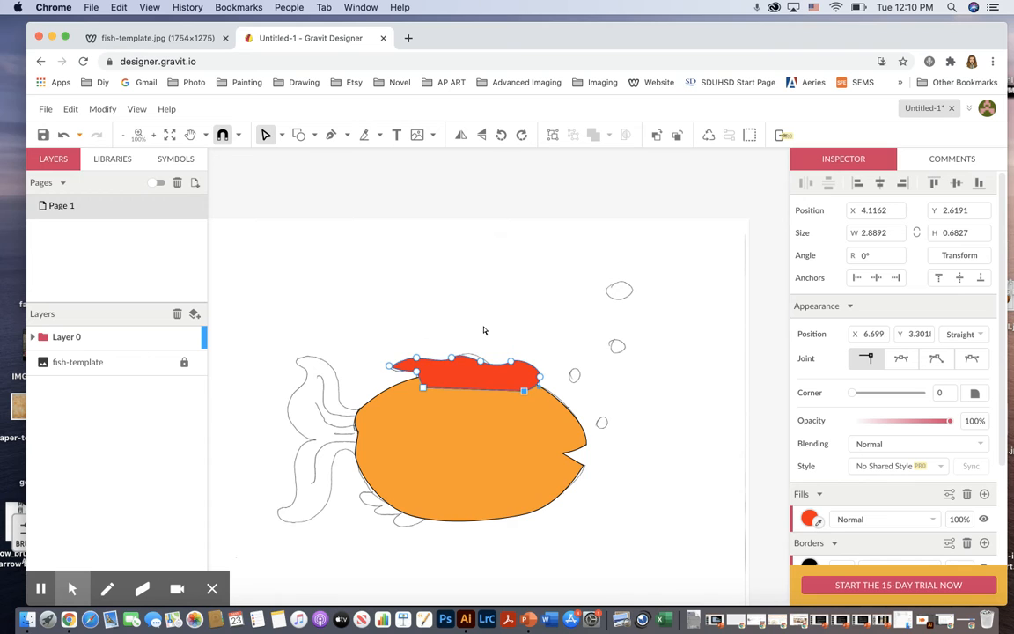
pyautogui.click(482, 362)
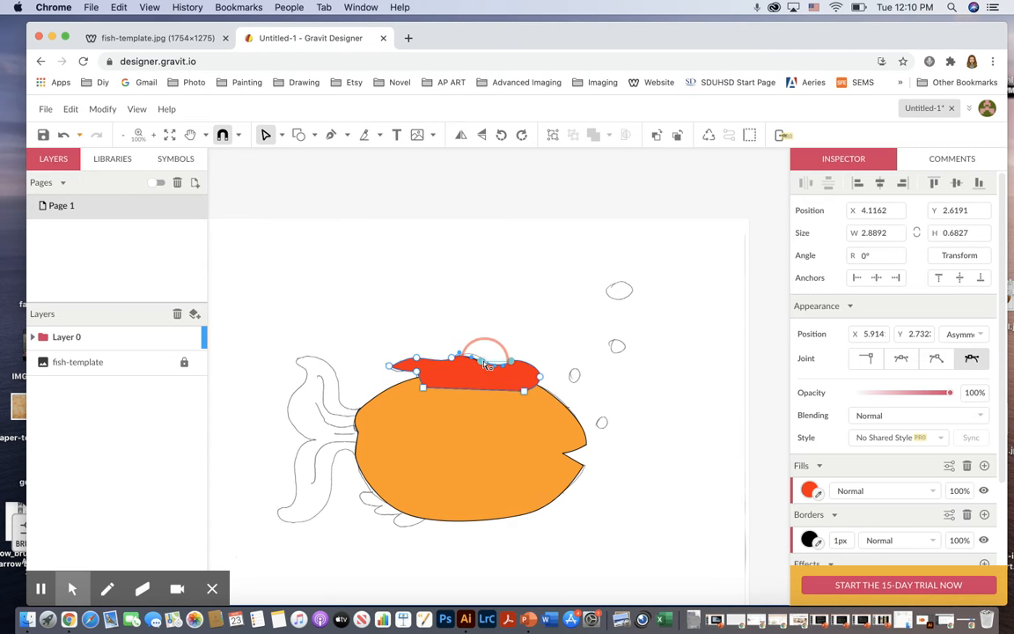
pyautogui.click(461, 355)
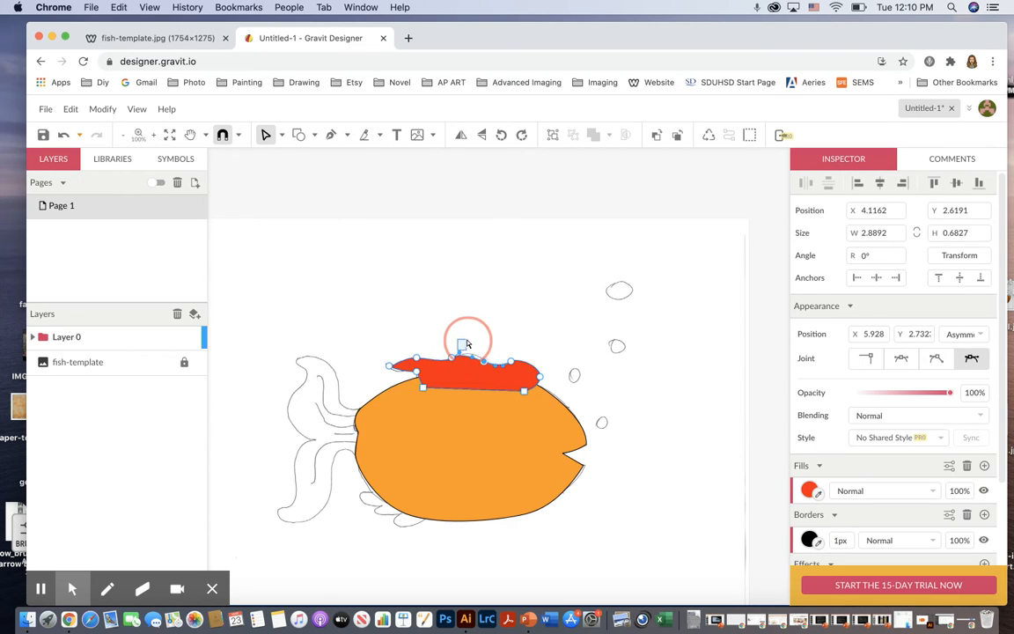
pyautogui.moveTo(483, 363); pyautogui.dragTo(483, 358)
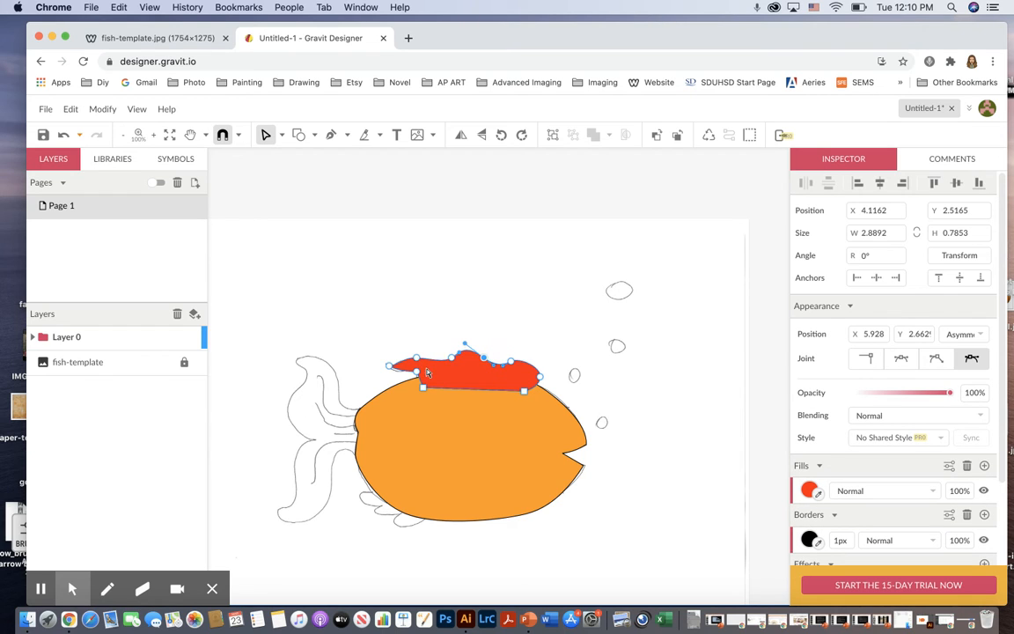
pyautogui.moveTo(391, 368); pyautogui.dragTo(384, 367)
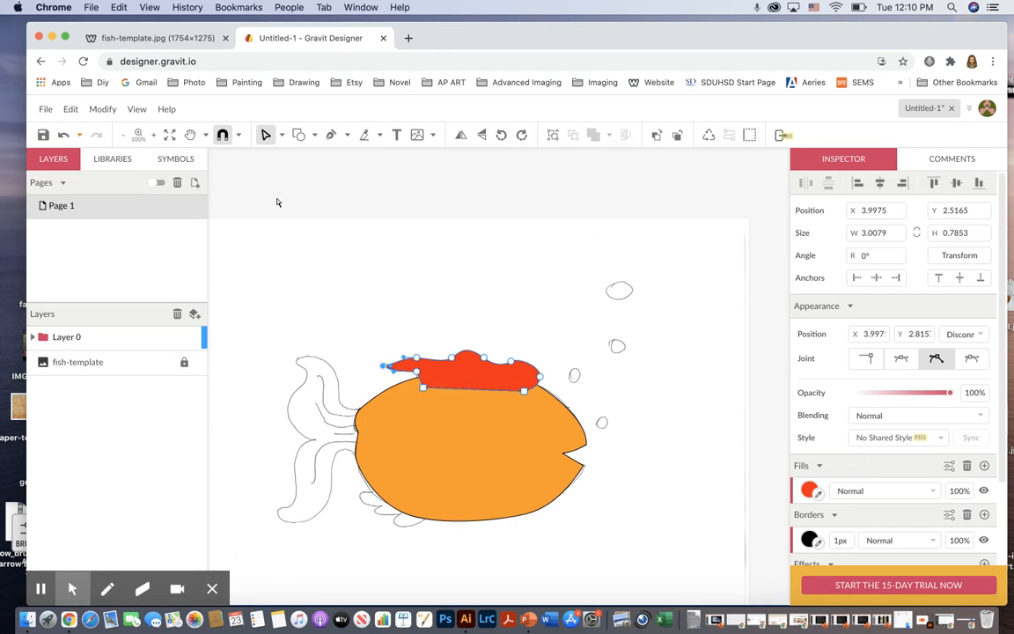
# Send the red top fin to the back, behind the orange body, and move it slightly upward.
pyautogui.click(267, 136)
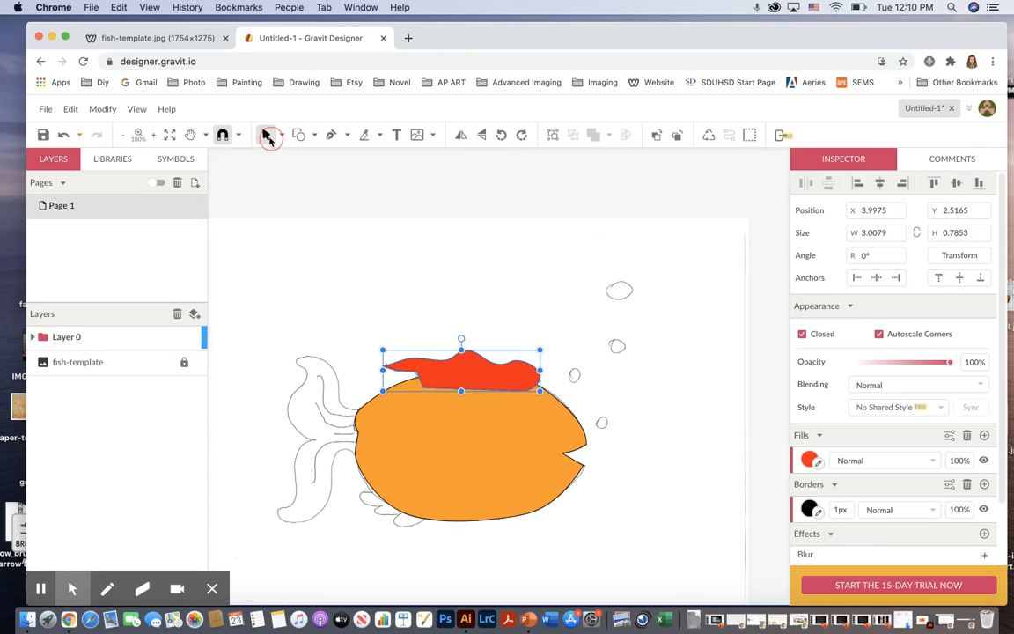
pyautogui.click(464, 387)
pyautogui.click(463, 361)
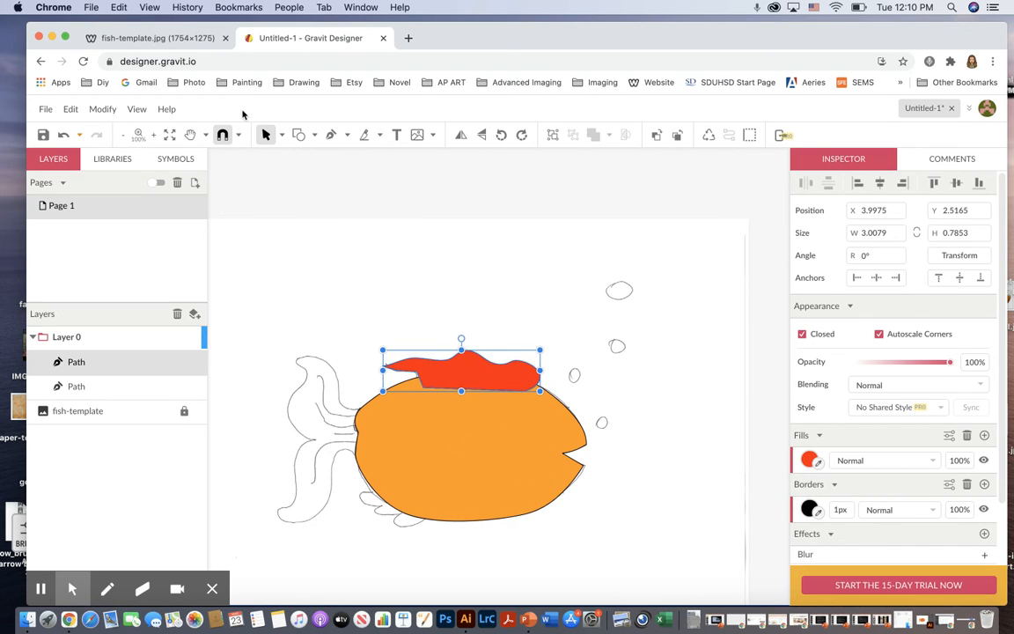
pyautogui.click(104, 111)
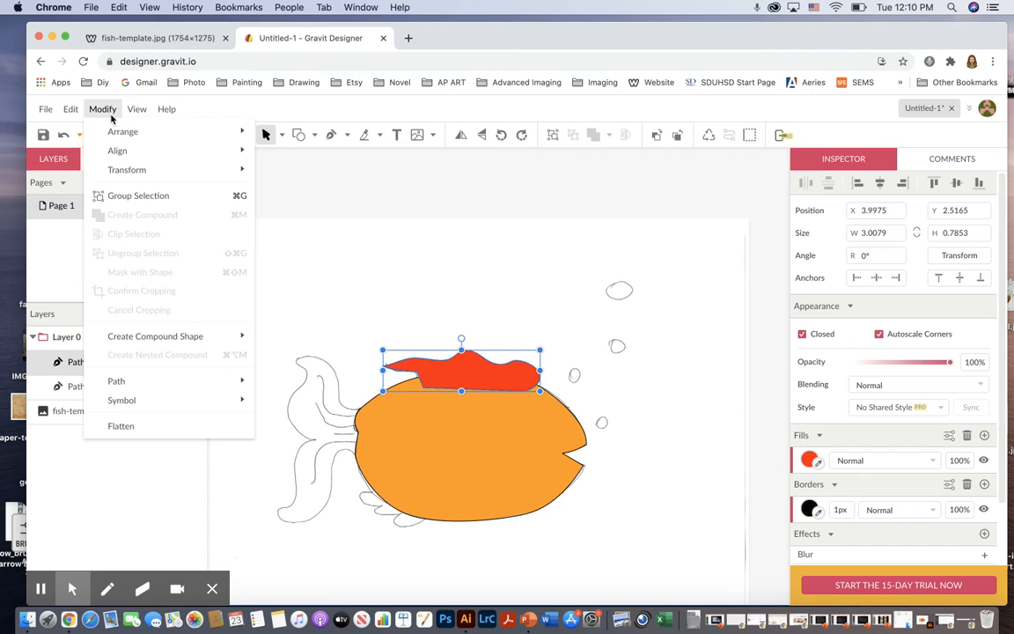
pyautogui.moveTo(130, 134)
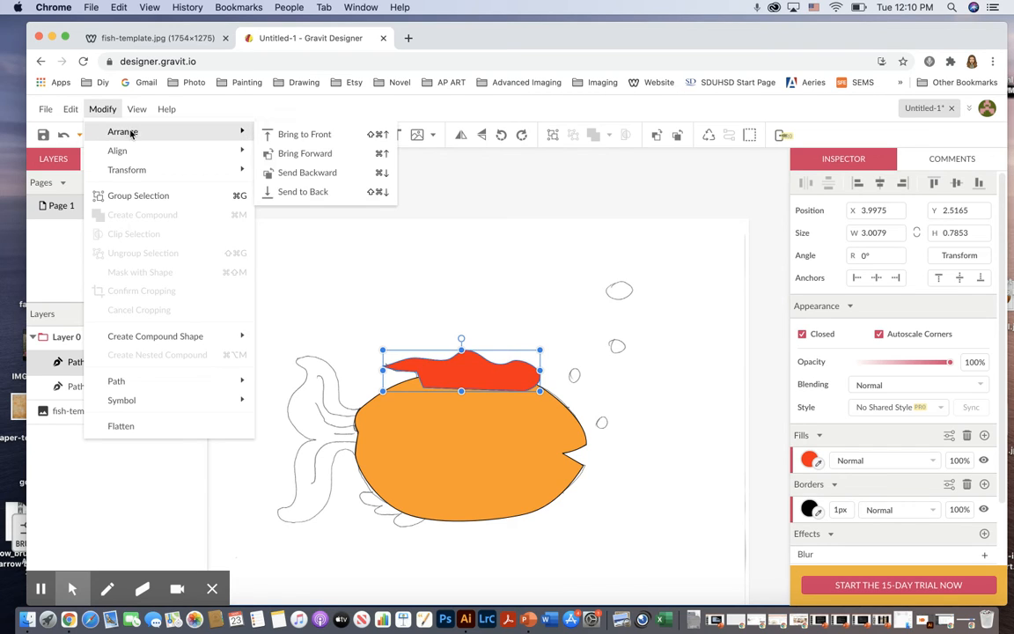
pyautogui.click(335, 194)
pyautogui.moveTo(480, 355)
pyautogui.mouseDown()
pyautogui.moveTo(470, 344)
pyautogui.moveTo(475, 352)
pyautogui.mouseUp()
pyautogui.click(653, 374)
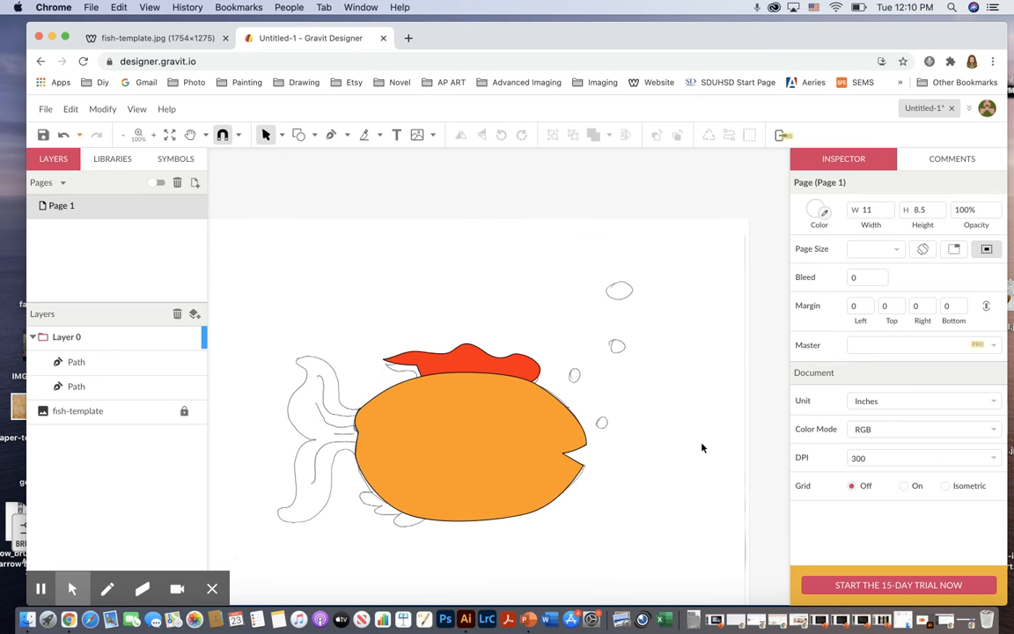
# Trace the scalloped lower fin with the Pen tool as a closed path about 1.32 by 0.77 in, overlapping the body.
pyautogui.click(330, 133)
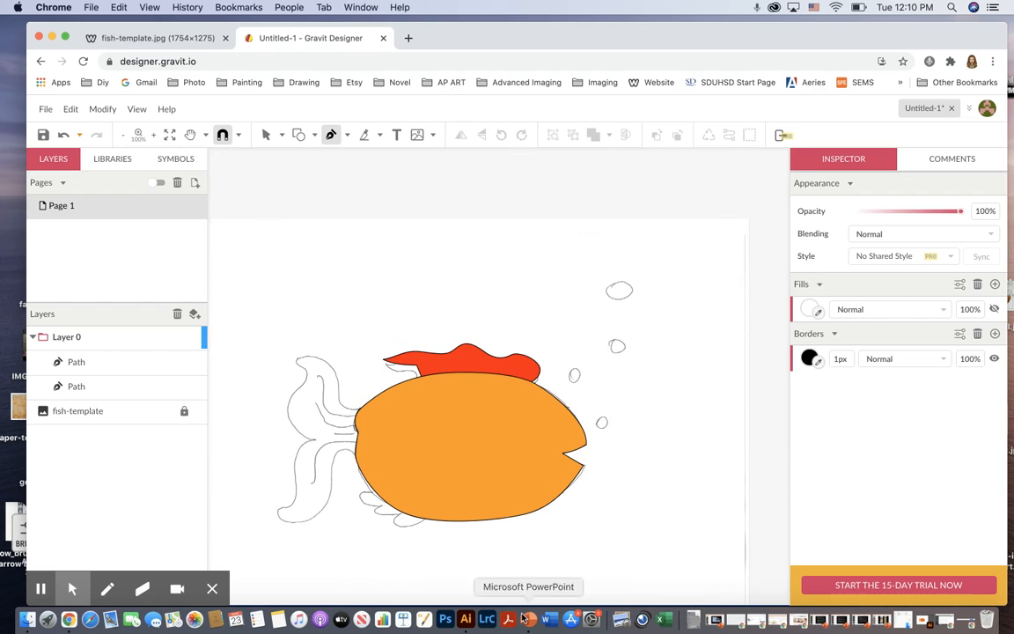
pyautogui.scroll(-2, 430, 532)
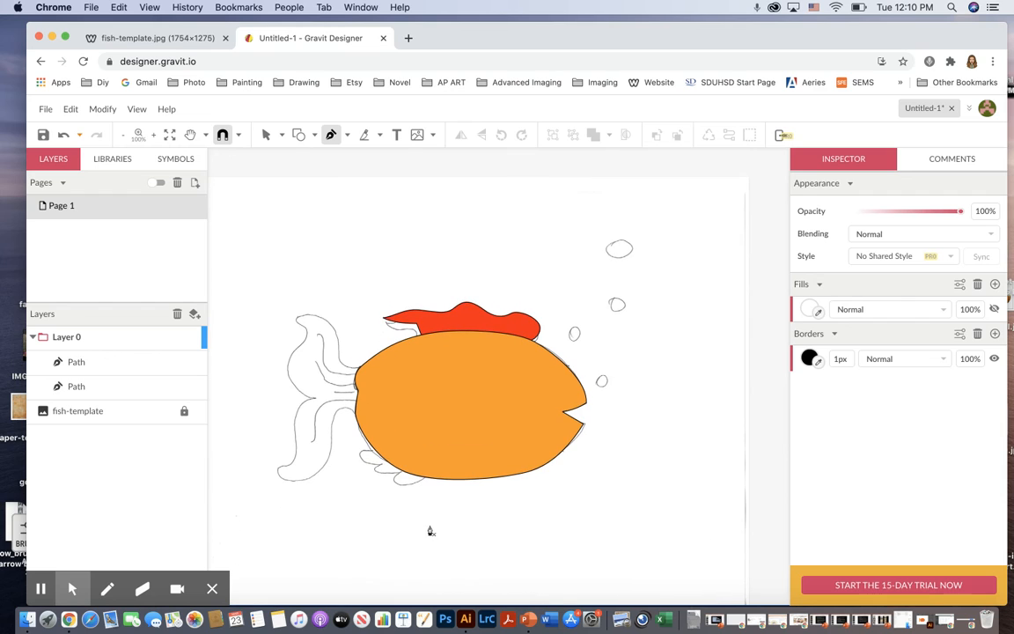
pyautogui.click(428, 468)
pyautogui.moveTo(395, 483); pyautogui.dragTo(403, 462)
pyautogui.click(376, 473)
pyautogui.moveTo(384, 462)
pyautogui.mouseDown()
pyautogui.moveTo(343, 461)
pyautogui.moveTo(414, 448)
pyautogui.moveTo(396, 447)
pyautogui.mouseUp()
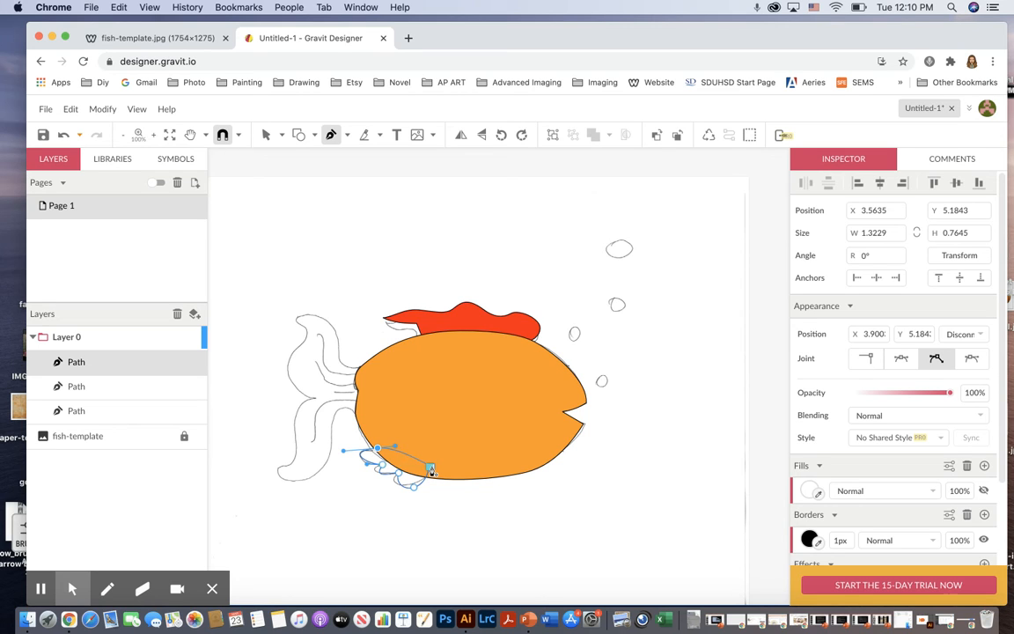
pyautogui.click(430, 469)
# Fill the lower fin with red #FF0000.
pyautogui.hscroll(1, 616, 493)
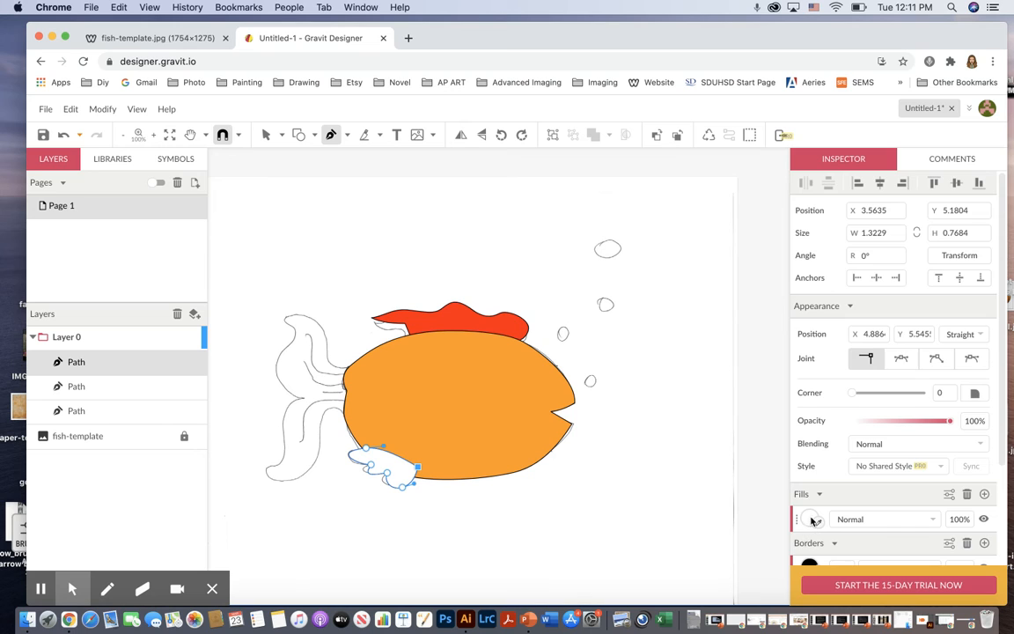
pyautogui.click(811, 519)
pyautogui.click(839, 496)
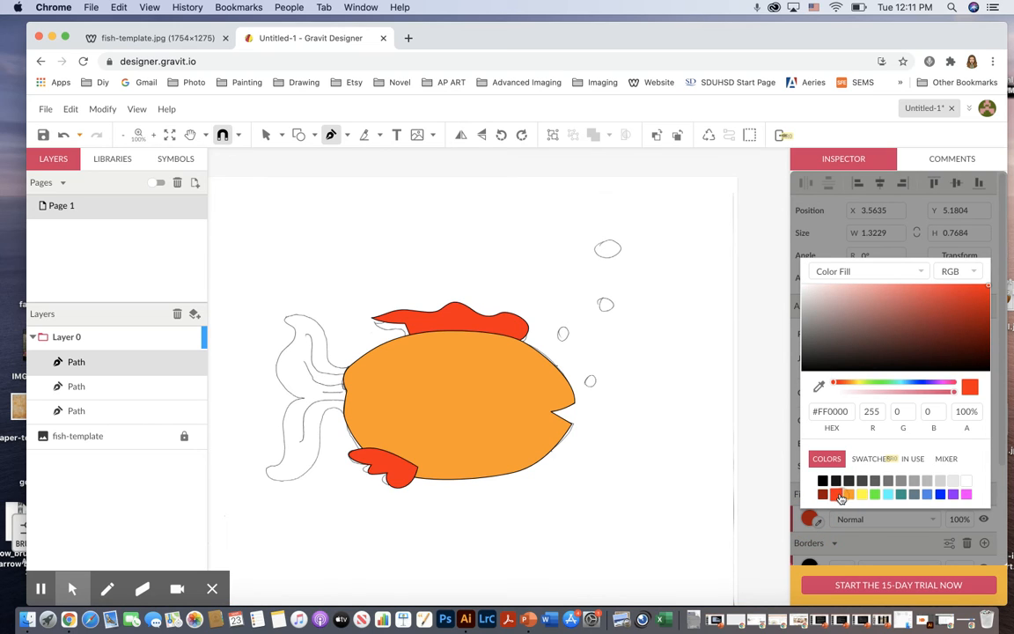
# Refine the lower fin's scalloped edge by adjusting its anchor points with the Subselect tool.
pyautogui.scroll(3, 396, 317)
pyautogui.click(282, 135)
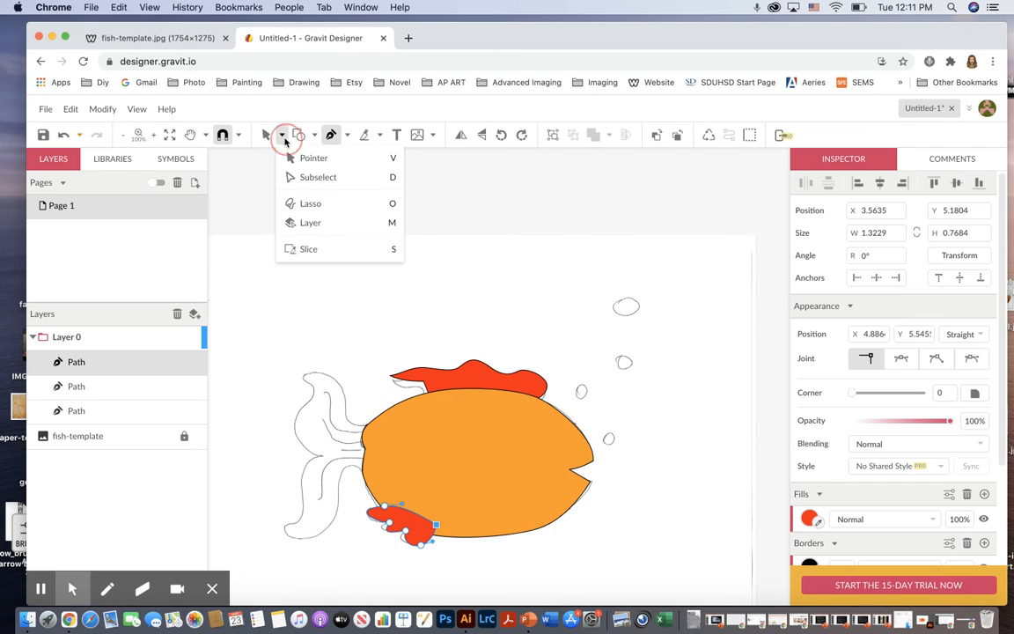
pyautogui.click(313, 157)
pyautogui.click(511, 565)
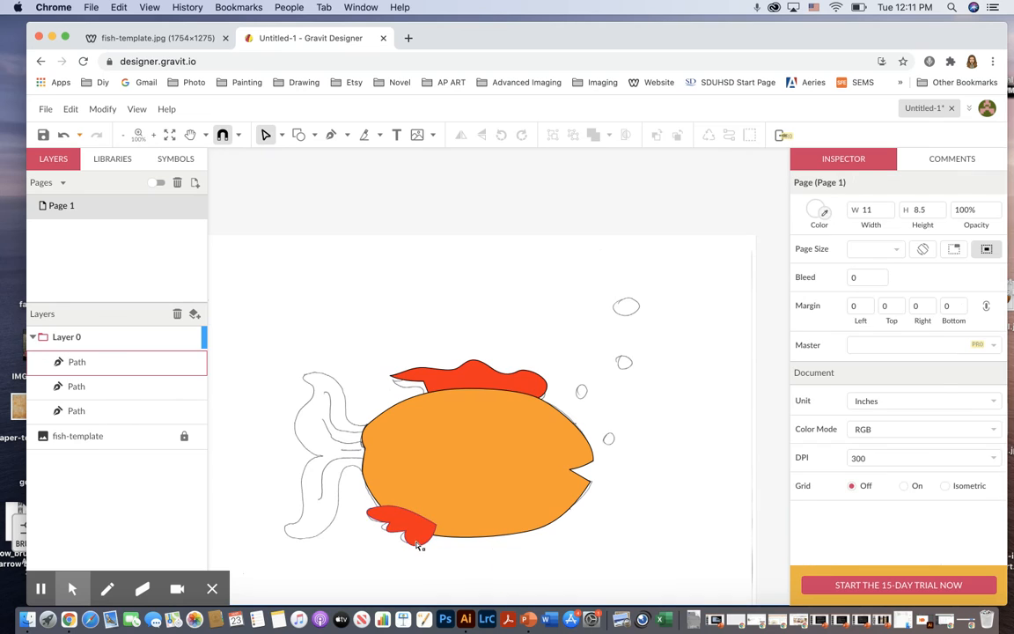
pyautogui.click(417, 546)
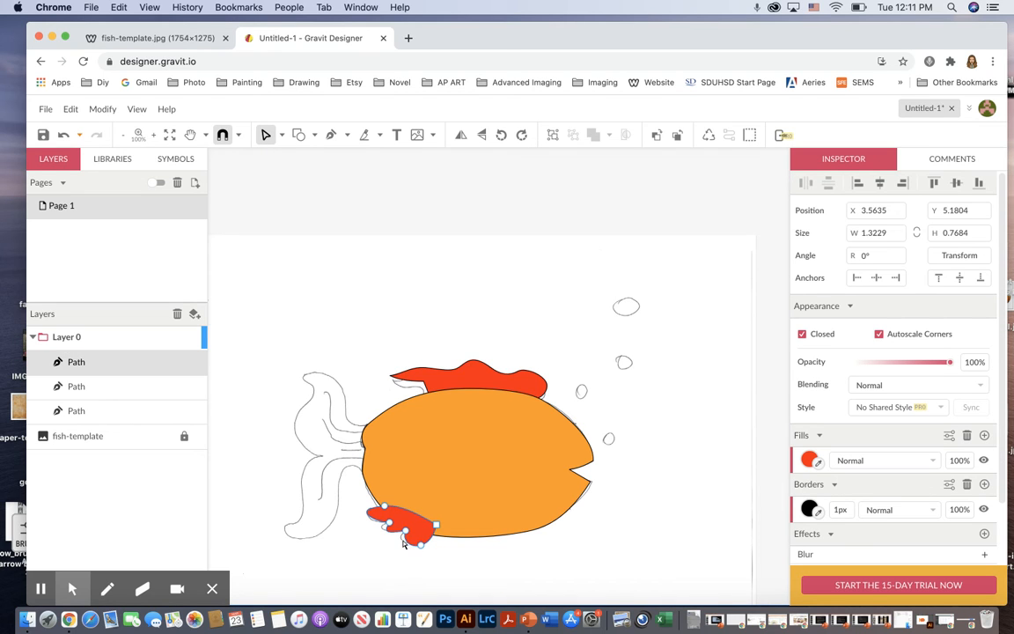
pyautogui.click(389, 531)
pyautogui.click(388, 534)
pyautogui.click(475, 566)
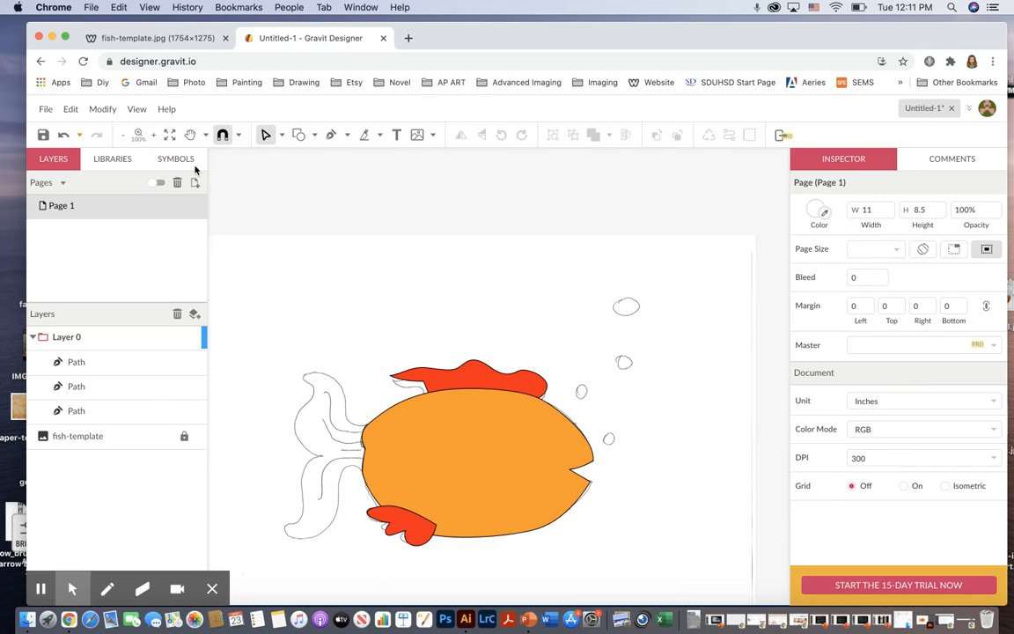
# Trace the two-lobed tail with the Pen tool as a closed path about 1.82 by 3.20 in, overlapping the body's rear end.
pyautogui.press('p')
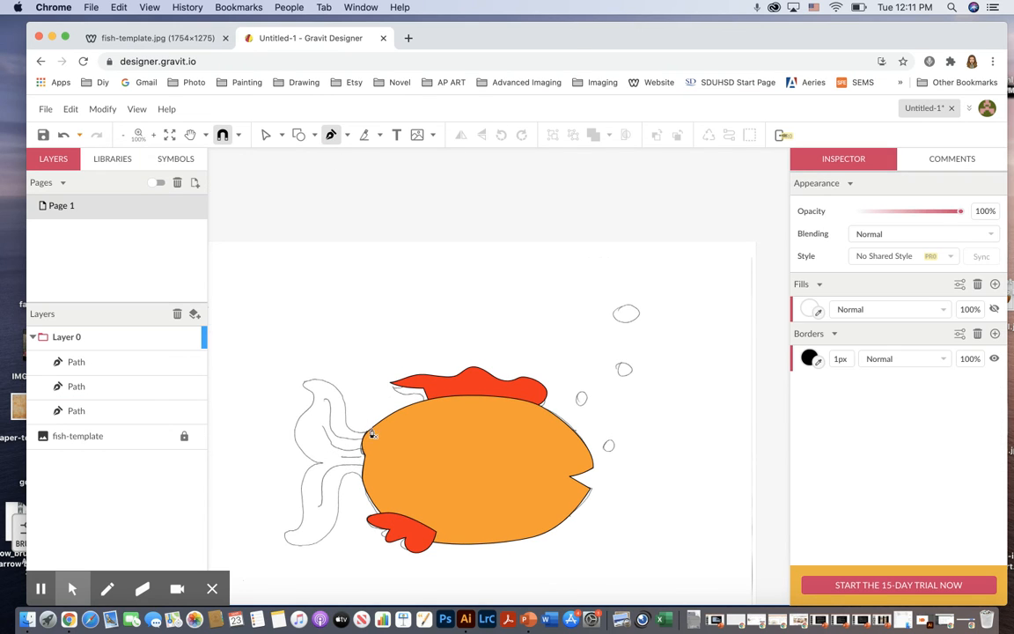
pyautogui.click(378, 433)
pyautogui.moveTo(340, 410); pyautogui.dragTo(317, 409)
pyautogui.click(316, 400)
pyautogui.moveTo(296, 444); pyautogui.dragTo(335, 527)
pyautogui.click(321, 462)
pyautogui.click(296, 521)
pyautogui.moveTo(338, 484); pyautogui.dragTo(380, 486)
pyautogui.click(373, 483)
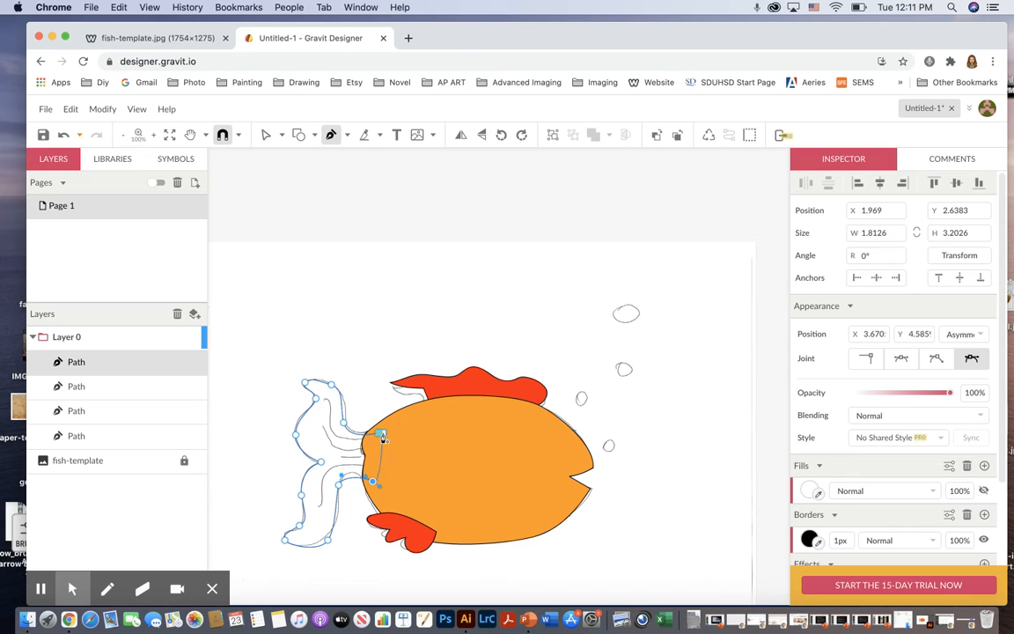
pyautogui.click(381, 436)
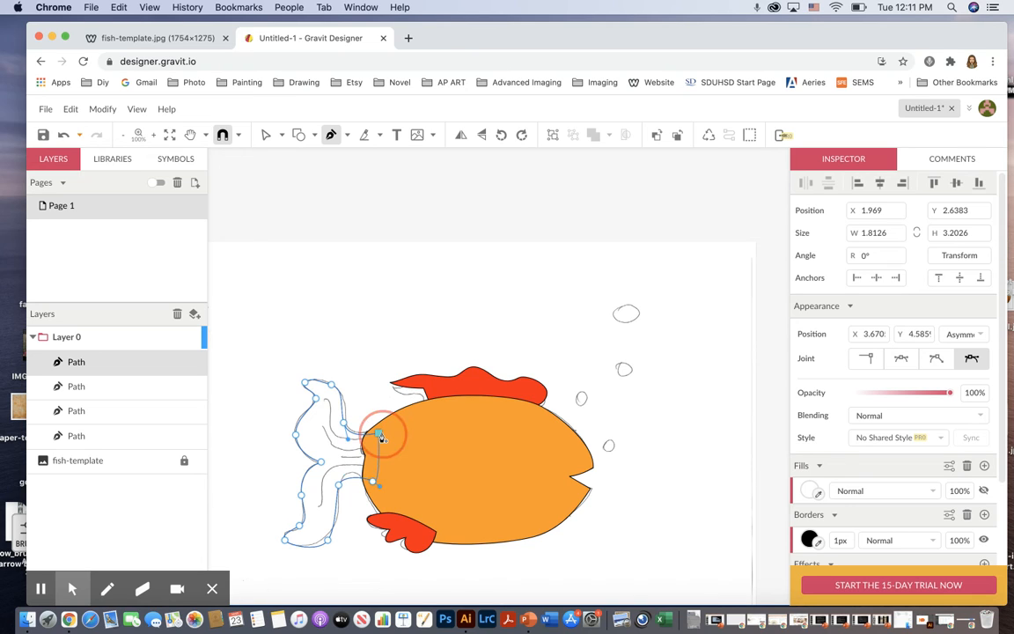
# Fill the tail with red #FF0000.
pyautogui.hscroll(1, 548, 368)
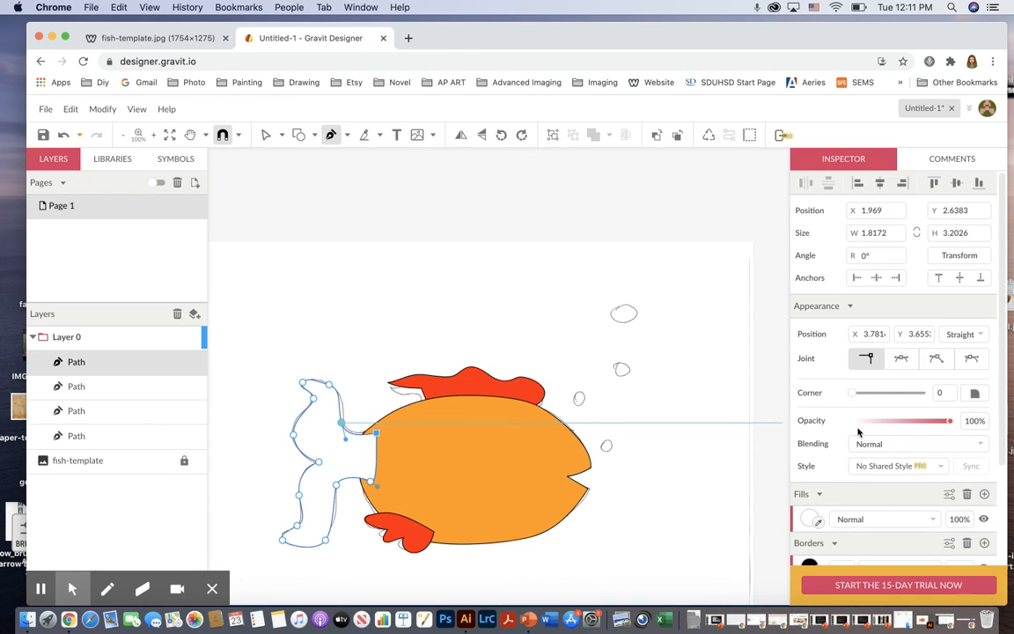
pyautogui.click(809, 520)
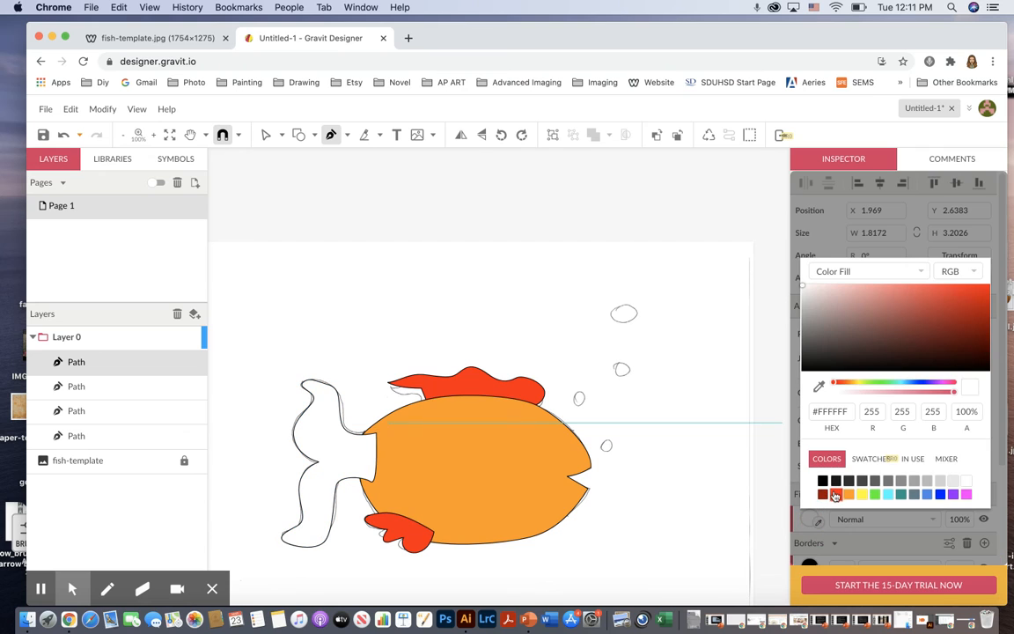
pyautogui.click(835, 494)
pyautogui.hscroll(1, 607, 405)
pyautogui.hscroll(-3, 235, 286)
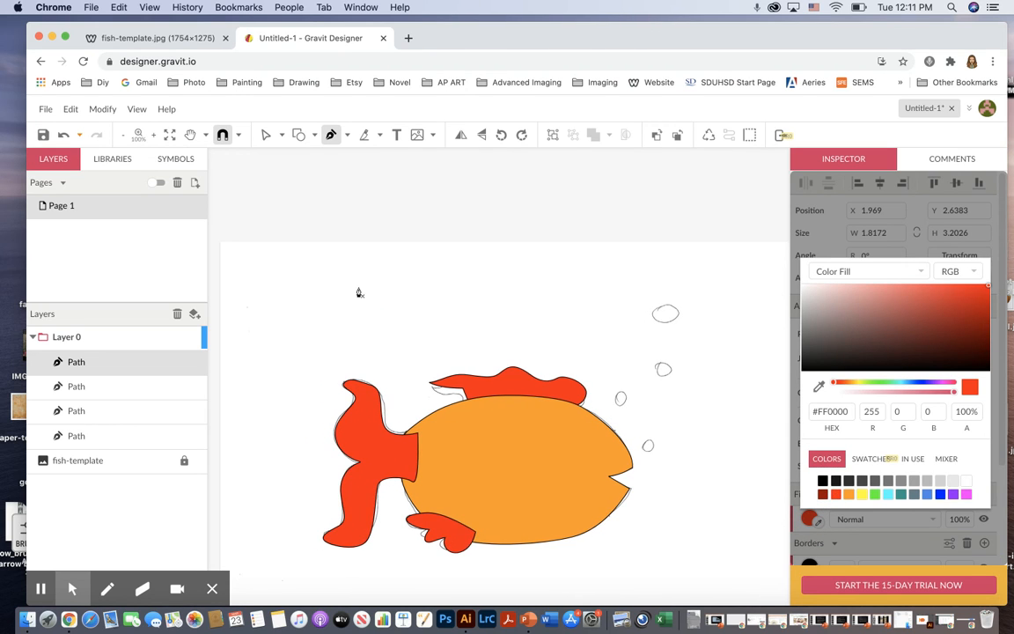
# Raise the anchor point at the tip of the tail's upper lobe slightly with the Subselect tool to refine the curve.
pyautogui.click(266, 134)
pyautogui.click(376, 348)
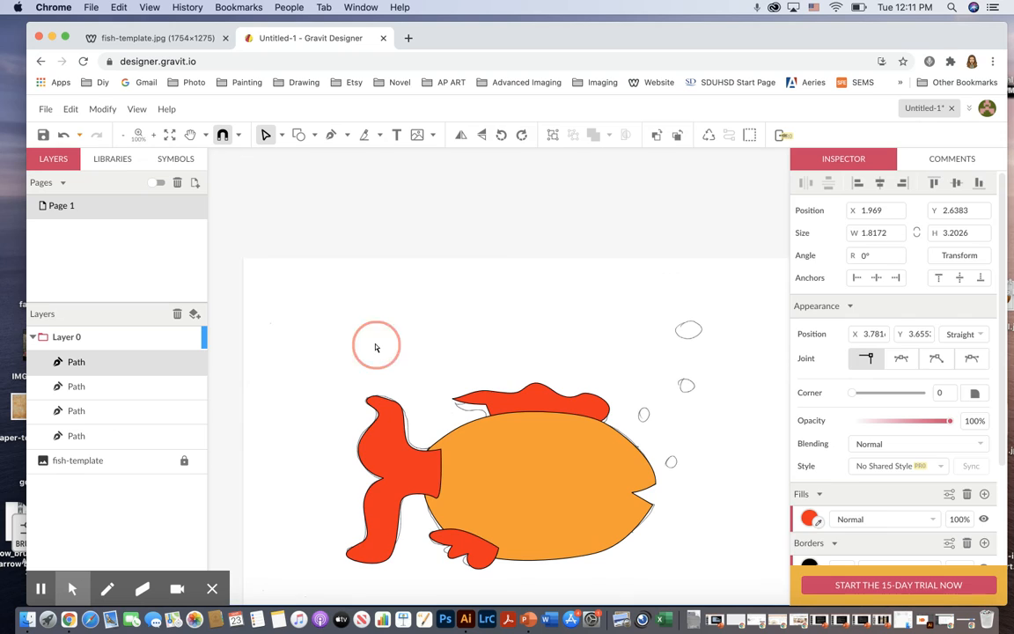
pyautogui.click(395, 406)
pyautogui.moveTo(395, 406); pyautogui.dragTo(395, 399)
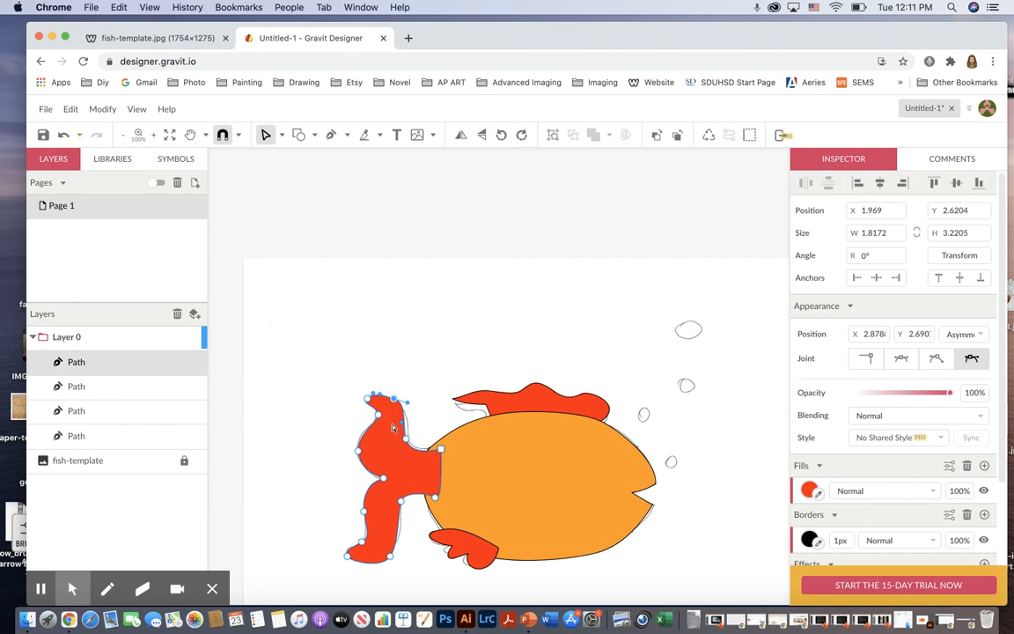
pyautogui.click(361, 412)
pyautogui.click(292, 427)
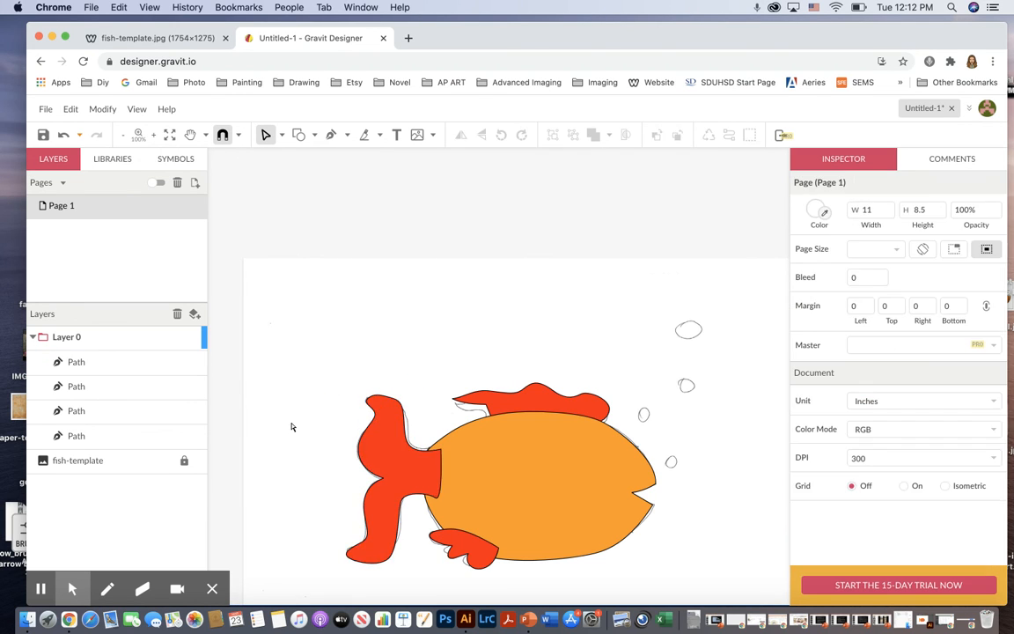
# Send the red tail to the back, behind the orange body.
pyautogui.scroll(-2, 396, 413)
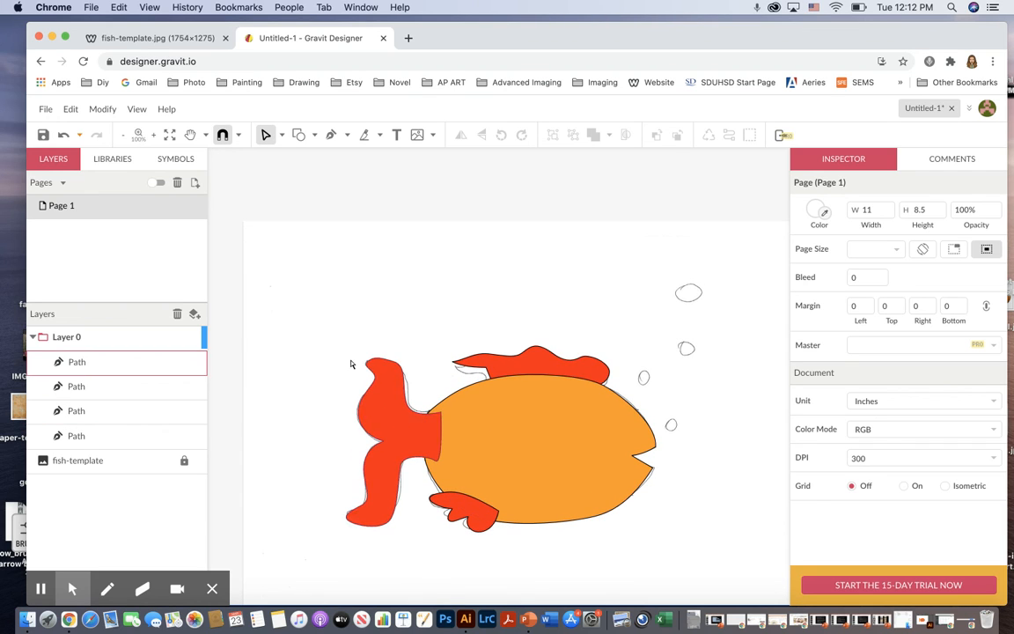
pyautogui.click(262, 138)
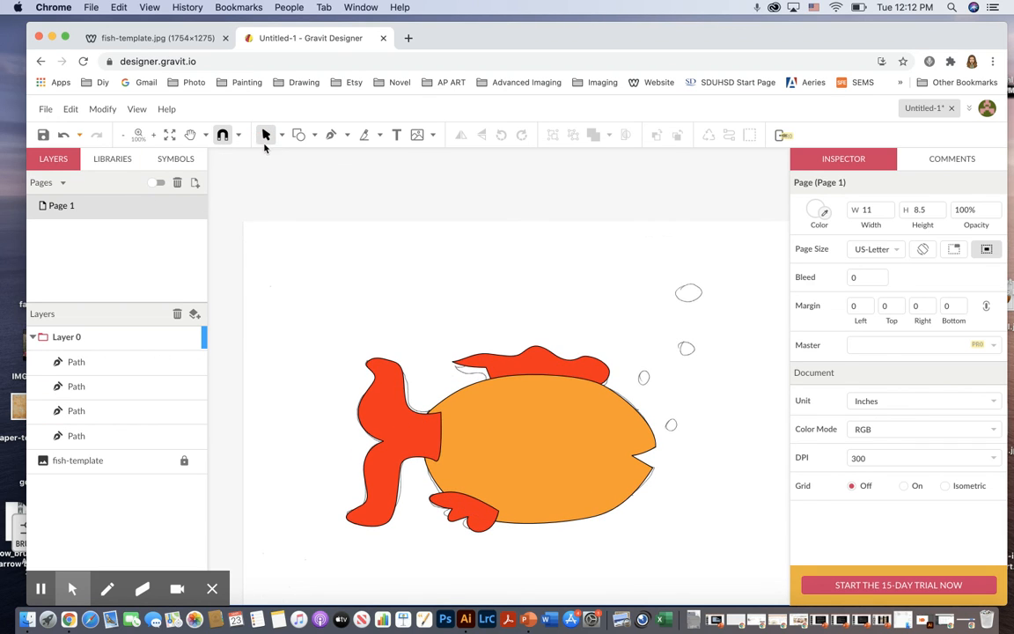
pyautogui.click(386, 431)
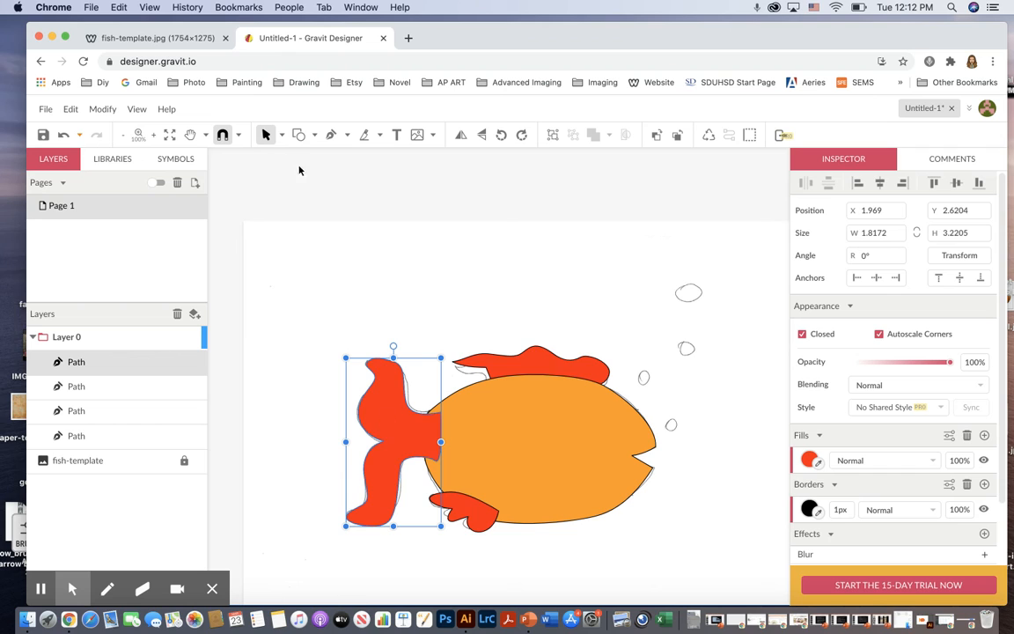
pyautogui.click(96, 108)
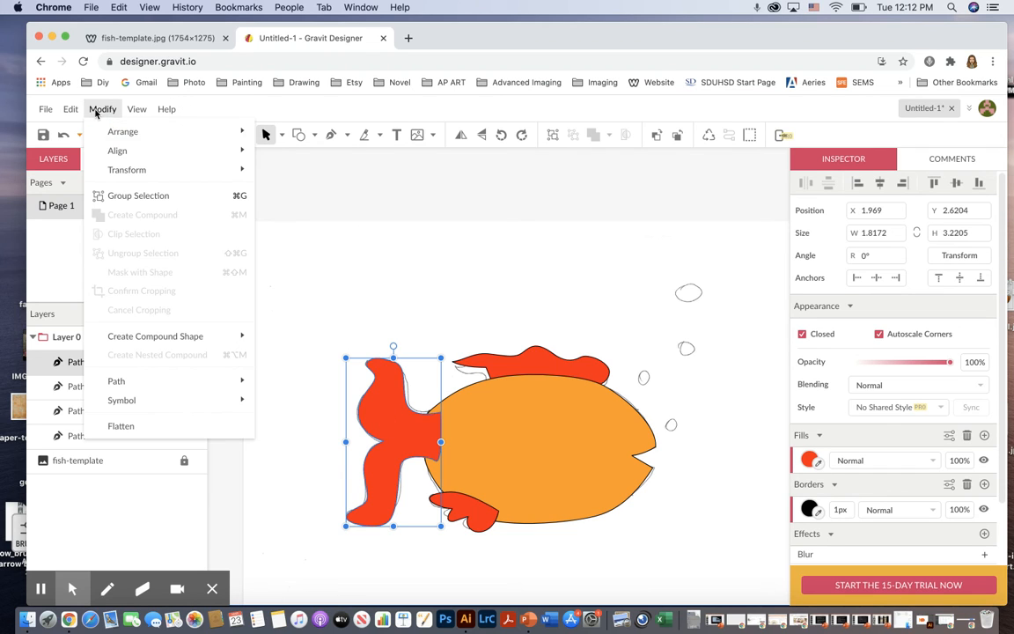
pyautogui.moveTo(129, 132)
pyautogui.click(339, 199)
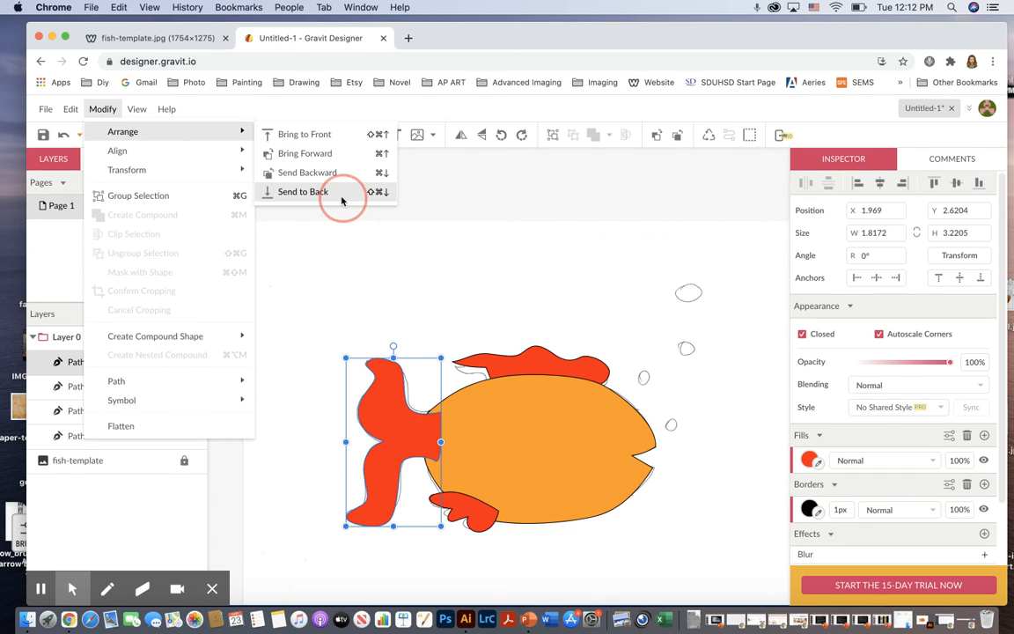
# Draw a light grey ellipse about 0.68 by 0.59 in on the fish's head, above the mouth, as the eye.
pyautogui.click(526, 317)
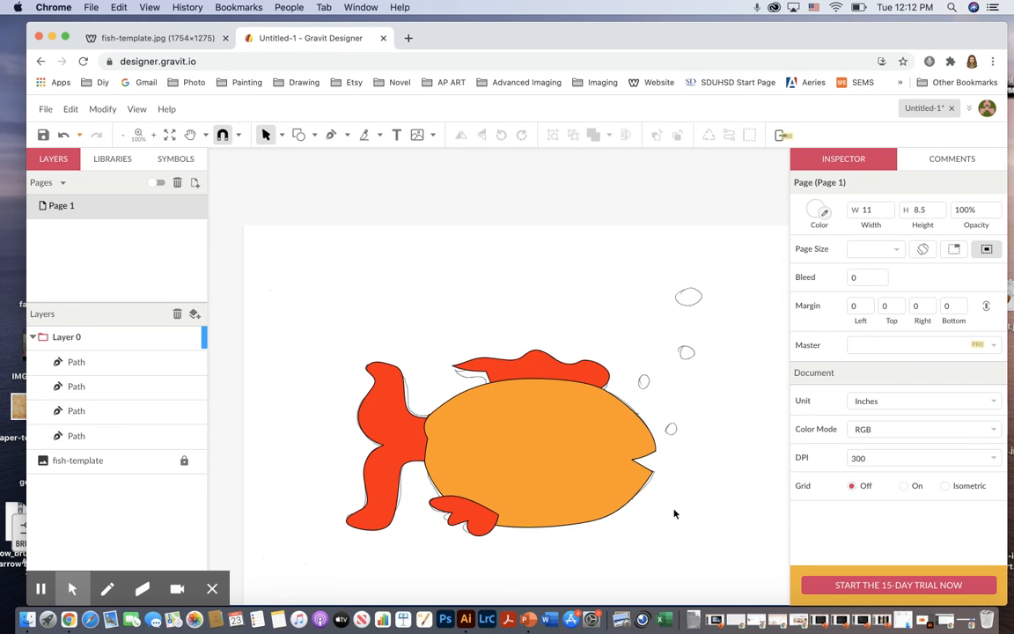
pyautogui.scroll(-2, 672, 512)
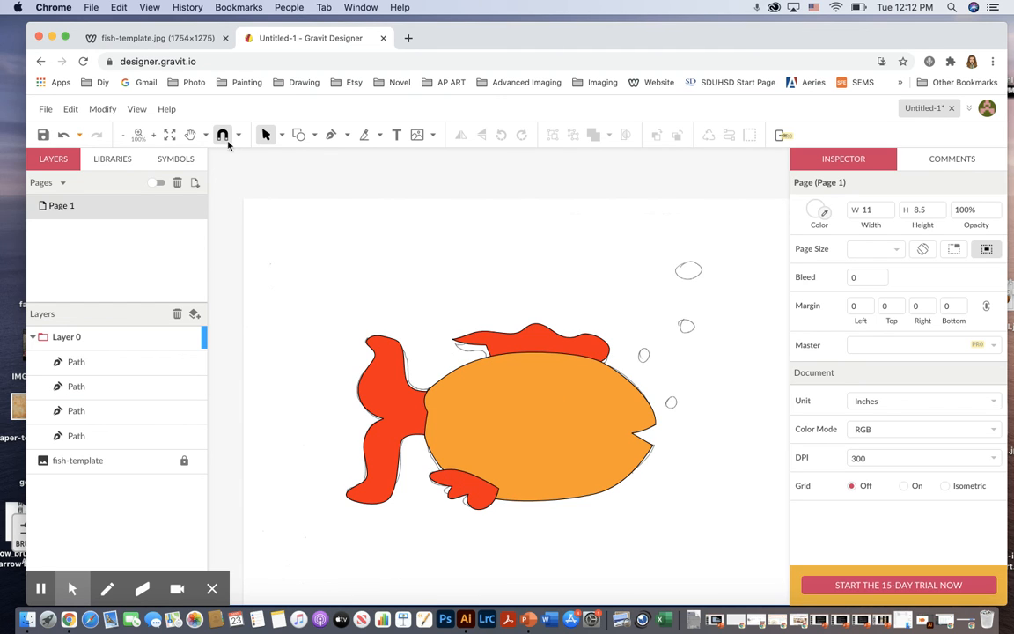
pyautogui.click(313, 135)
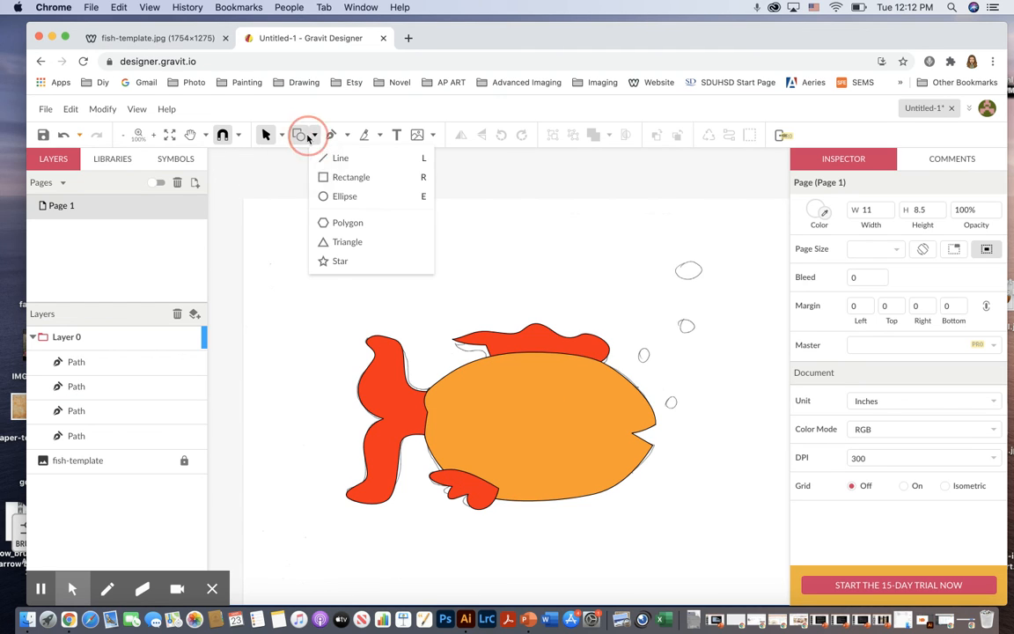
pyautogui.click(359, 196)
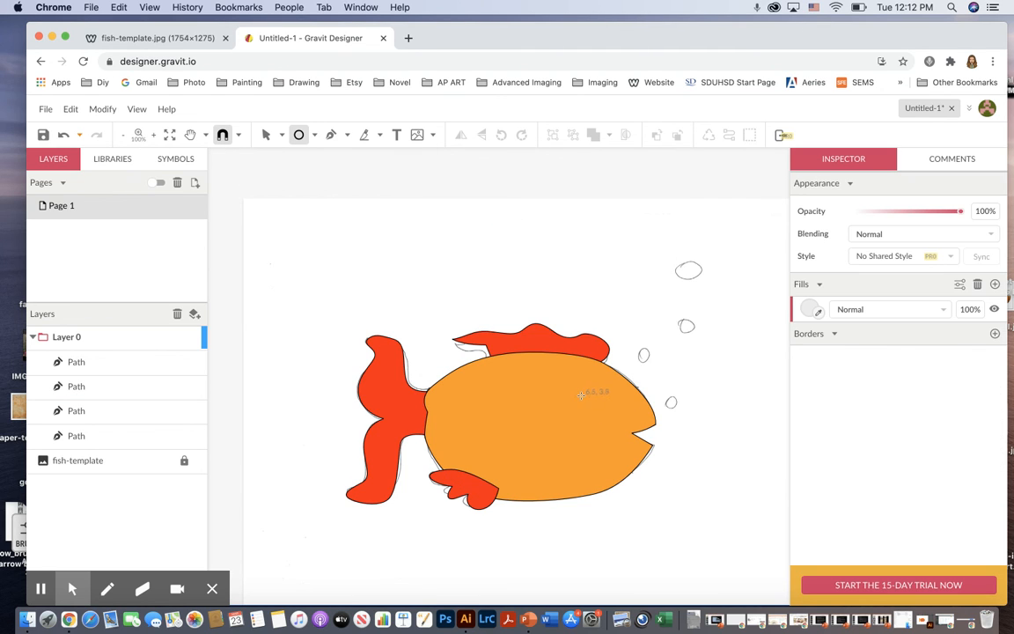
pyautogui.moveTo(583, 388); pyautogui.dragTo(619, 420)
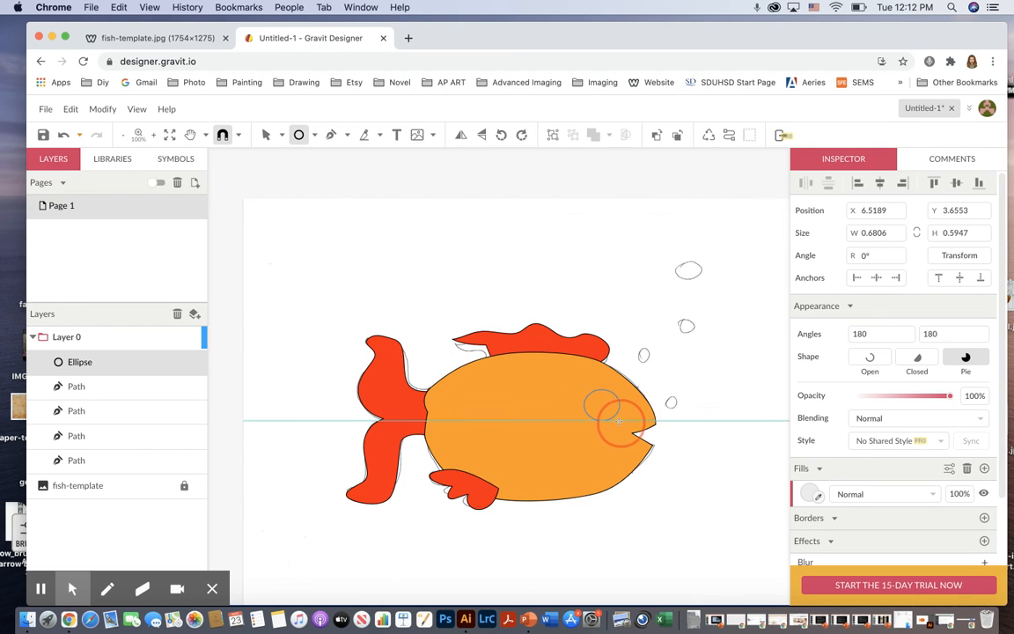
pyautogui.press('v')
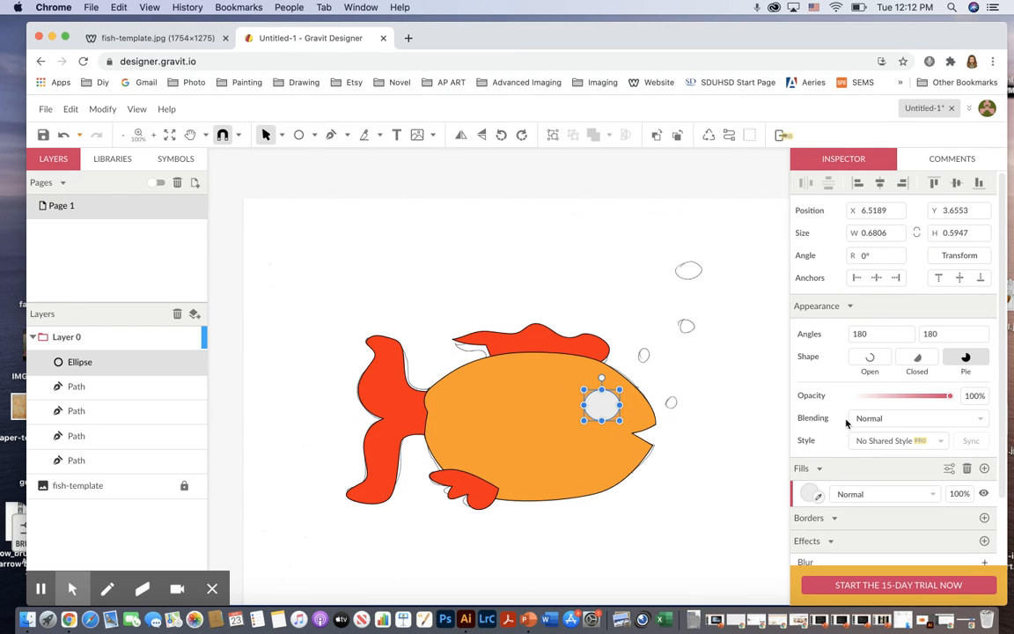
pyautogui.click(272, 204)
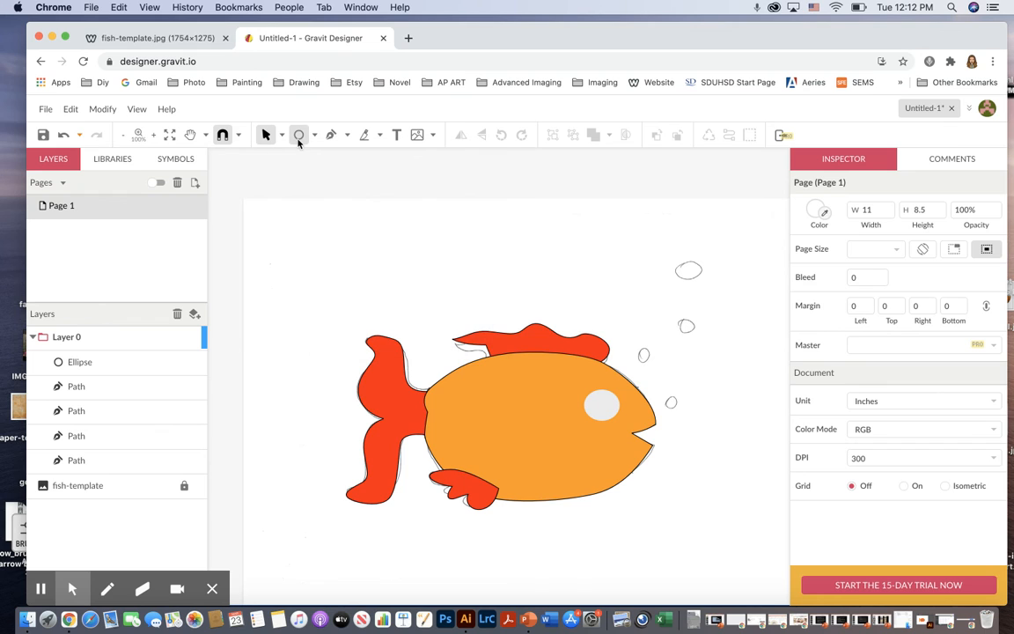
# Draw a pupil ellipse about 0.32 by 0.33 in inside the eye and fill it with black #000000.
pyautogui.click(298, 138)
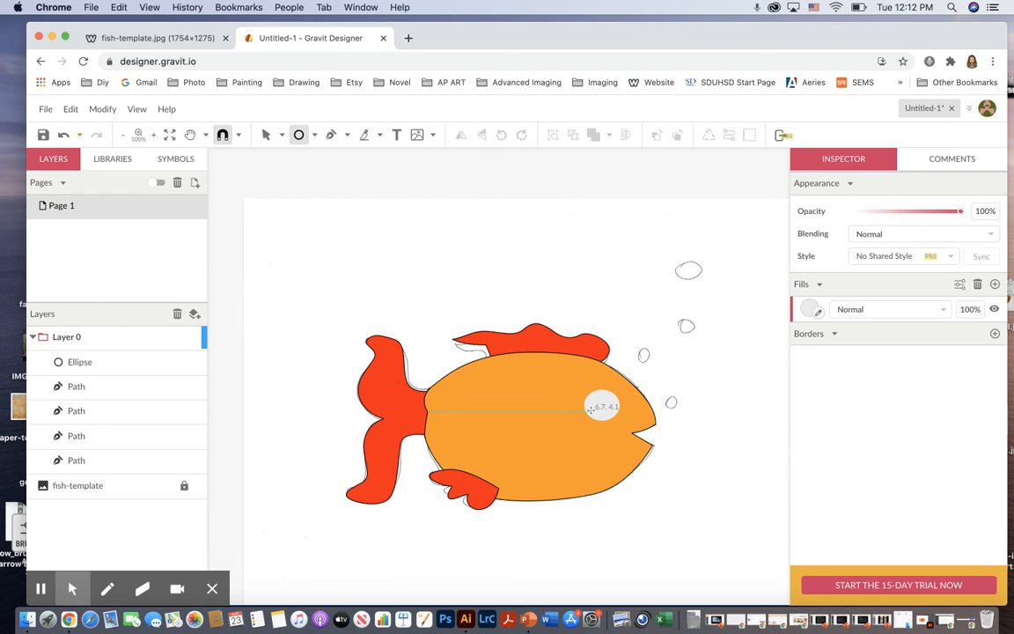
pyautogui.moveTo(596, 402); pyautogui.dragTo(615, 416)
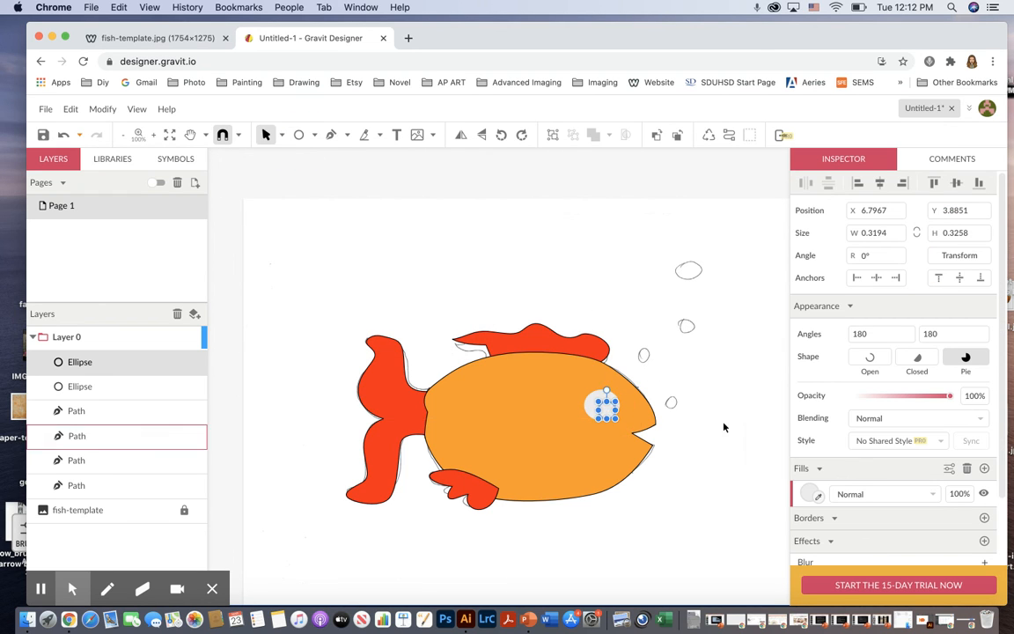
pyautogui.click(807, 494)
pyautogui.click(830, 455)
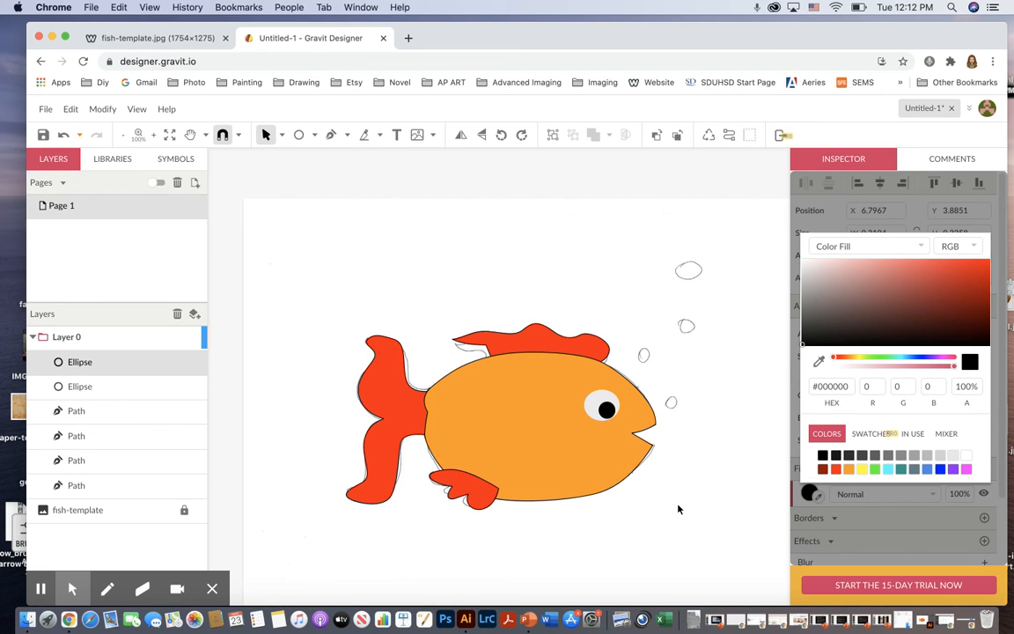
pyautogui.click(745, 487)
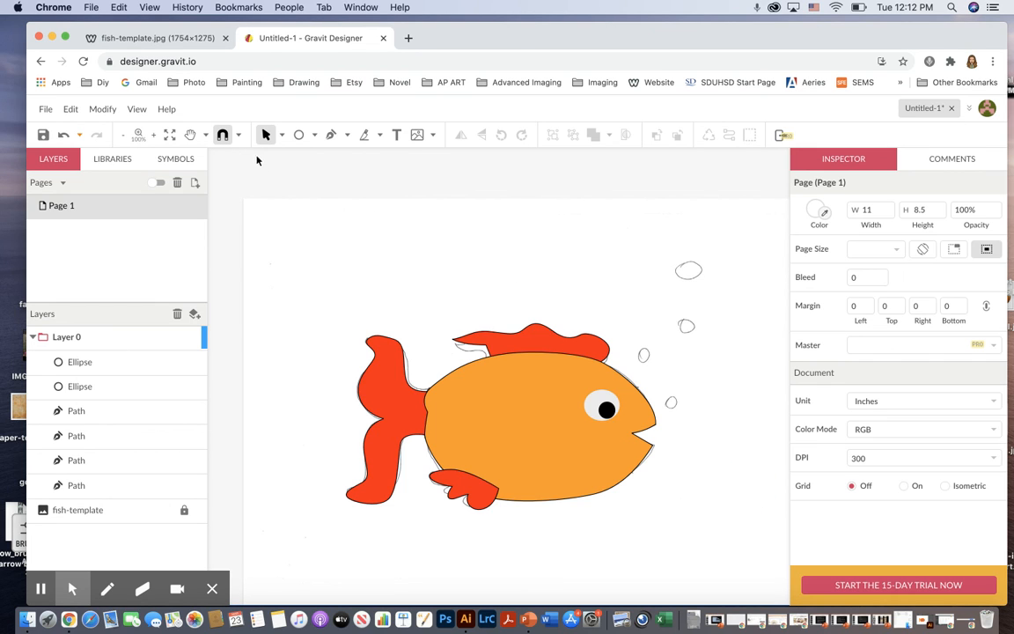
# Draw an iris ellipse about 0.50 by 0.43 in over the pupil and fill it with cyan #00FFFF.
pyautogui.click(299, 137)
pyautogui.click(307, 161)
pyautogui.click(301, 139)
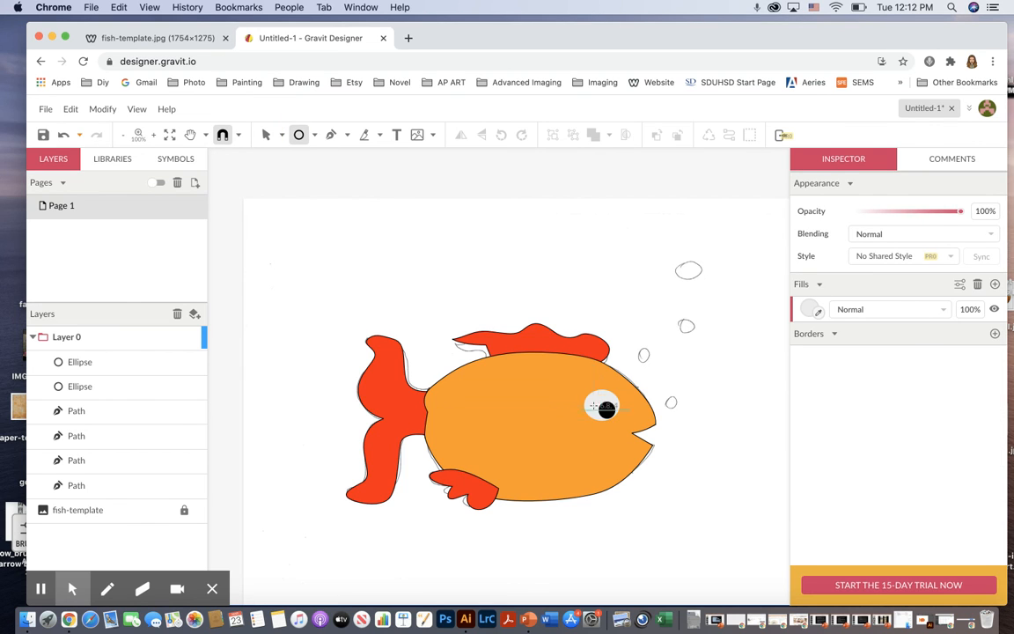
pyautogui.moveTo(593, 398); pyautogui.dragTo(619, 420)
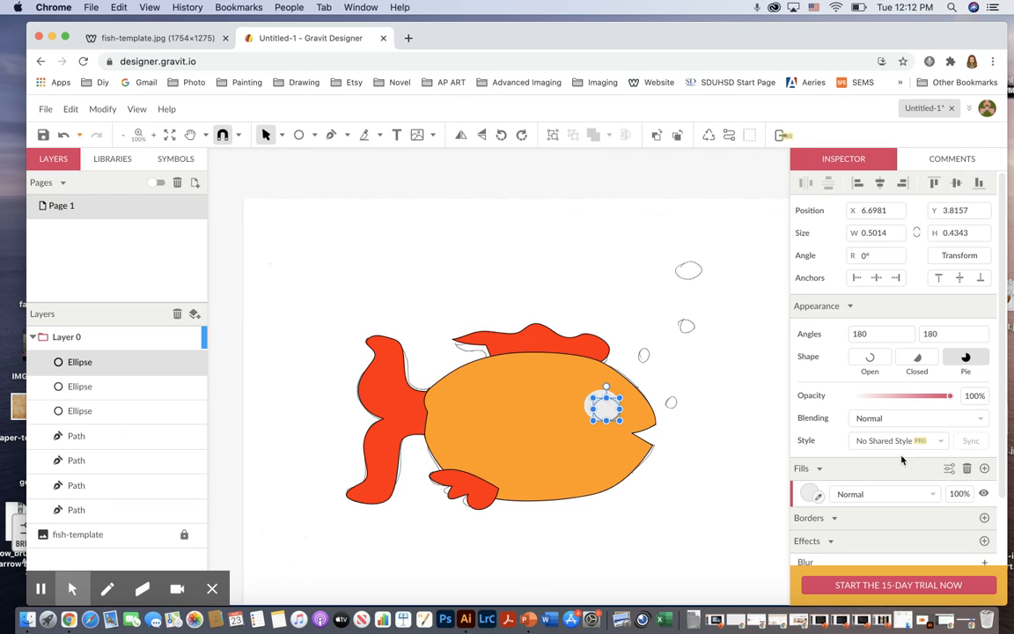
pyautogui.click(810, 491)
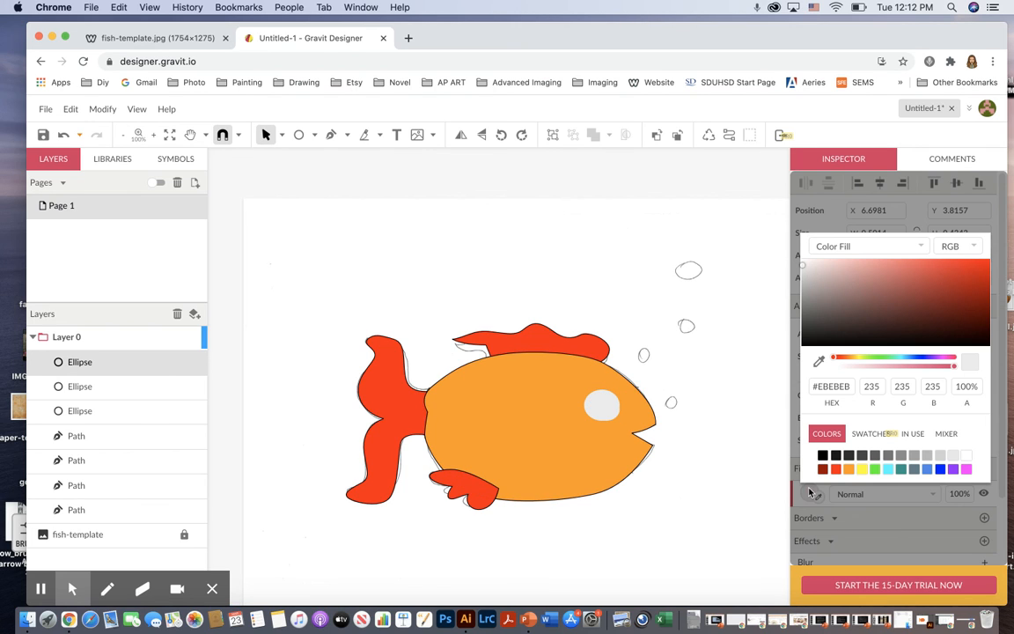
pyautogui.click(884, 469)
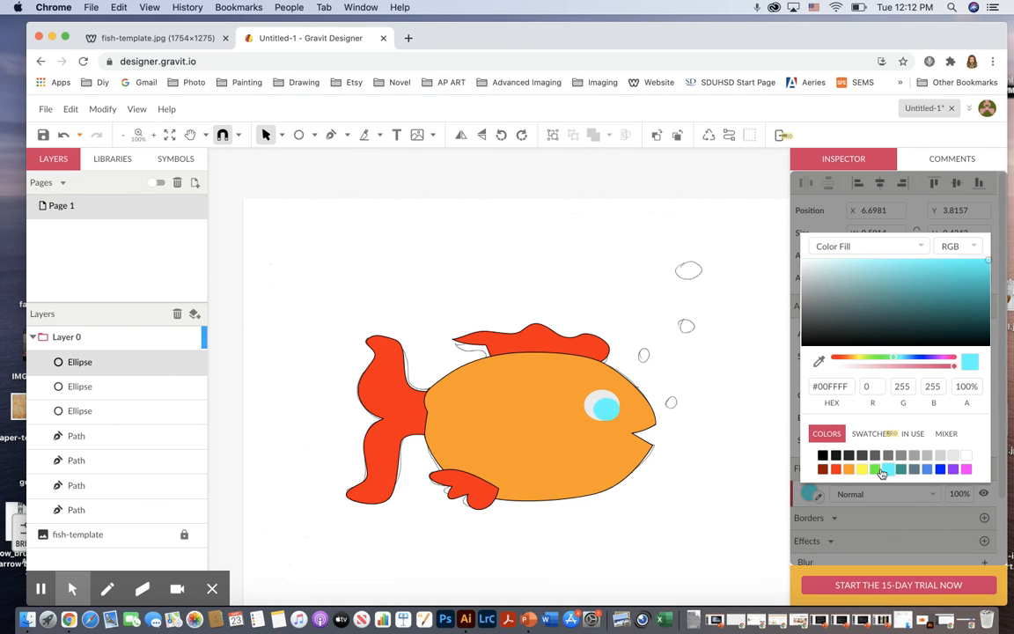
pyautogui.click(607, 416)
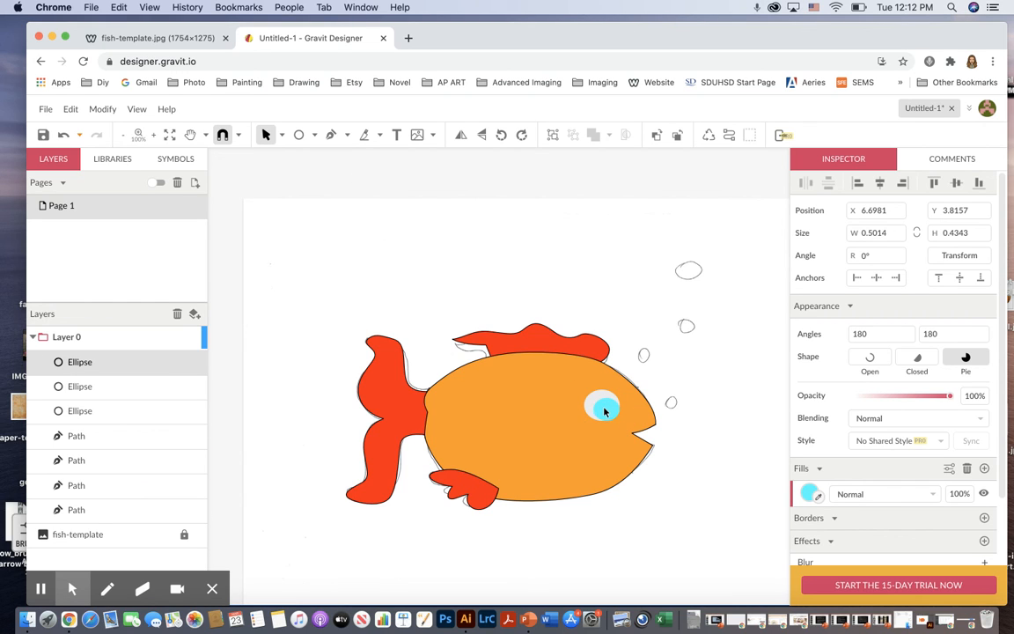
# Send the cyan iris backward one level behind the black pupil and position it around the pupil within the eye.
pyautogui.moveTo(604, 414)
pyautogui.mouseDown()
pyautogui.moveTo(685, 395)
pyautogui.moveTo(612, 404)
pyautogui.mouseUp()
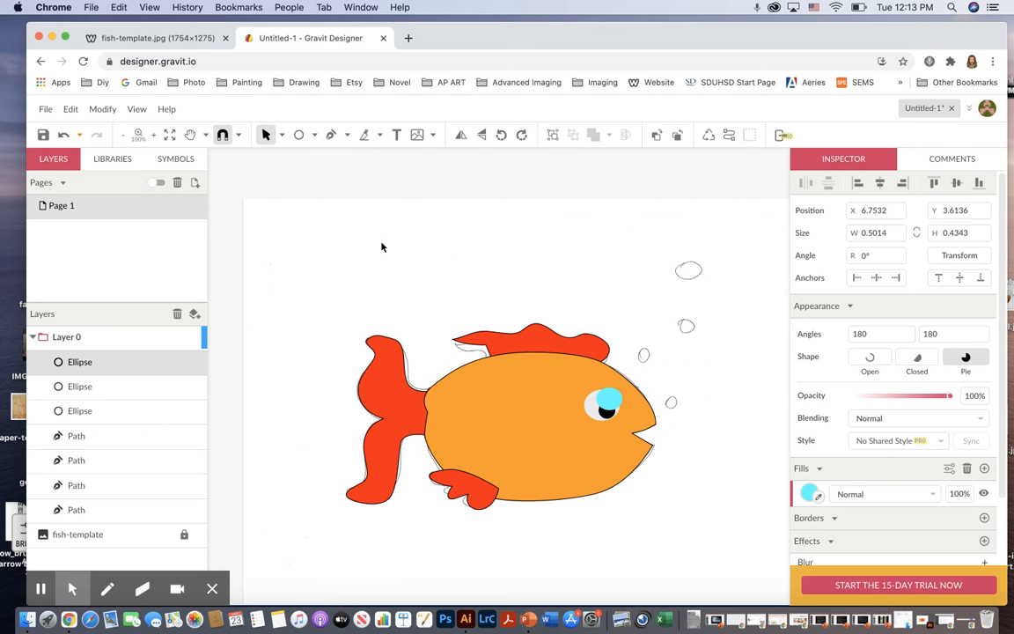
pyautogui.click(103, 109)
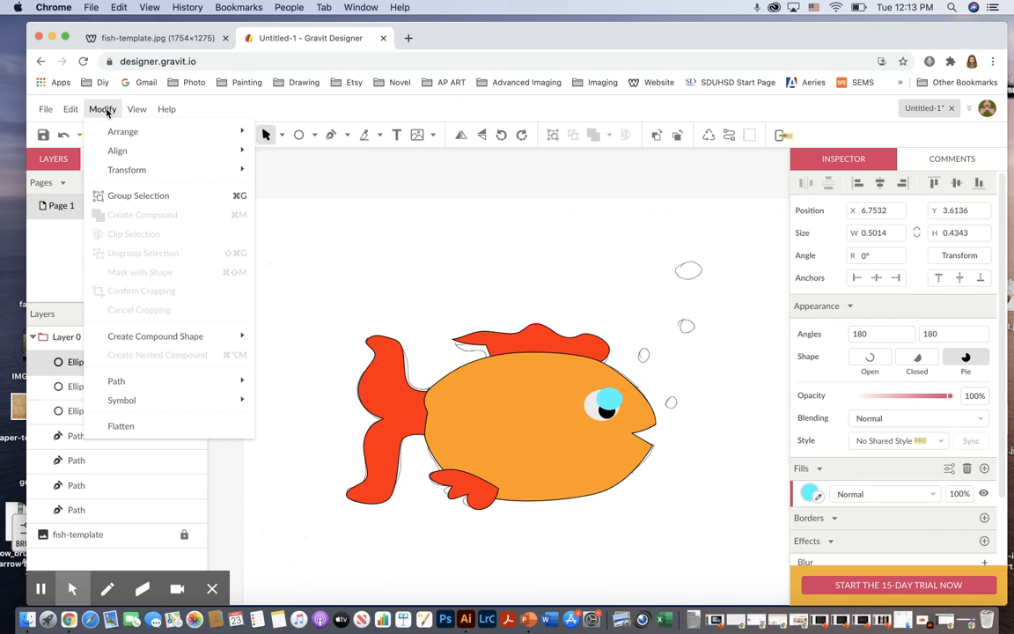
pyautogui.moveTo(125, 130)
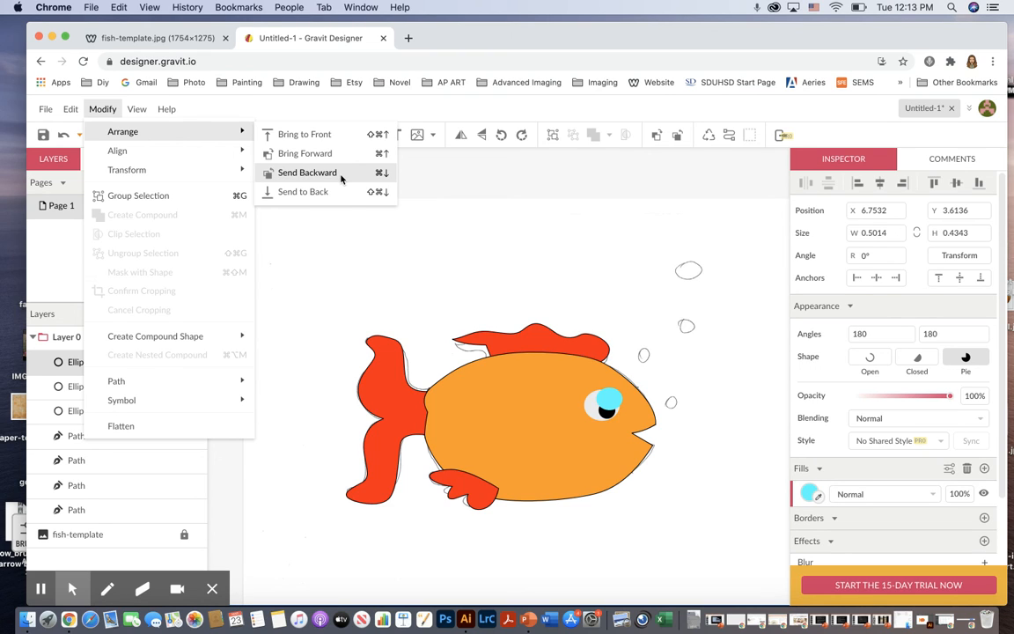
pyautogui.click(341, 179)
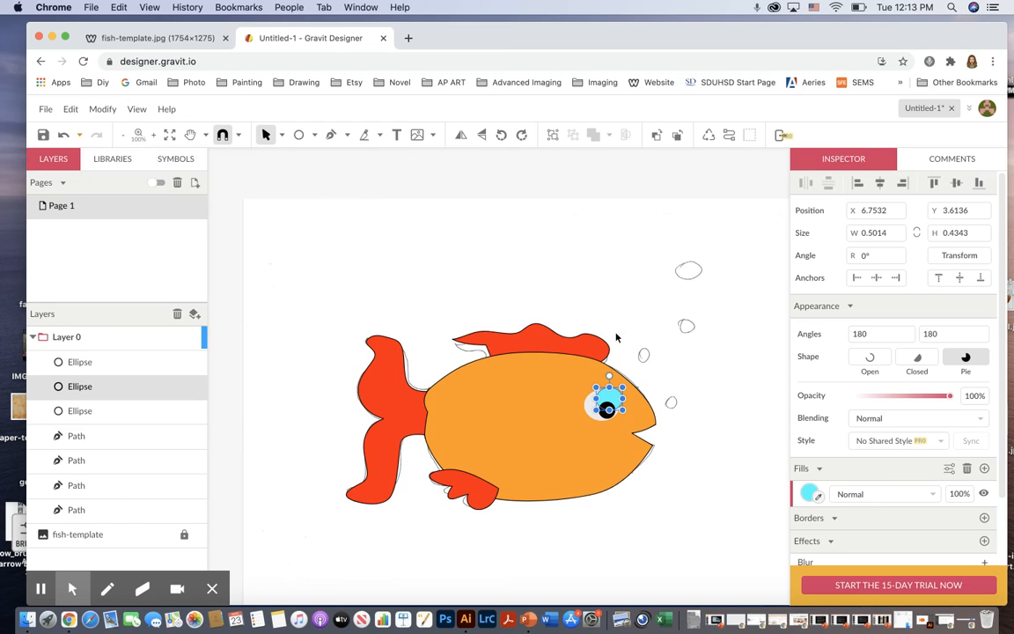
pyautogui.moveTo(618, 398); pyautogui.dragTo(612, 409)
pyautogui.click(724, 423)
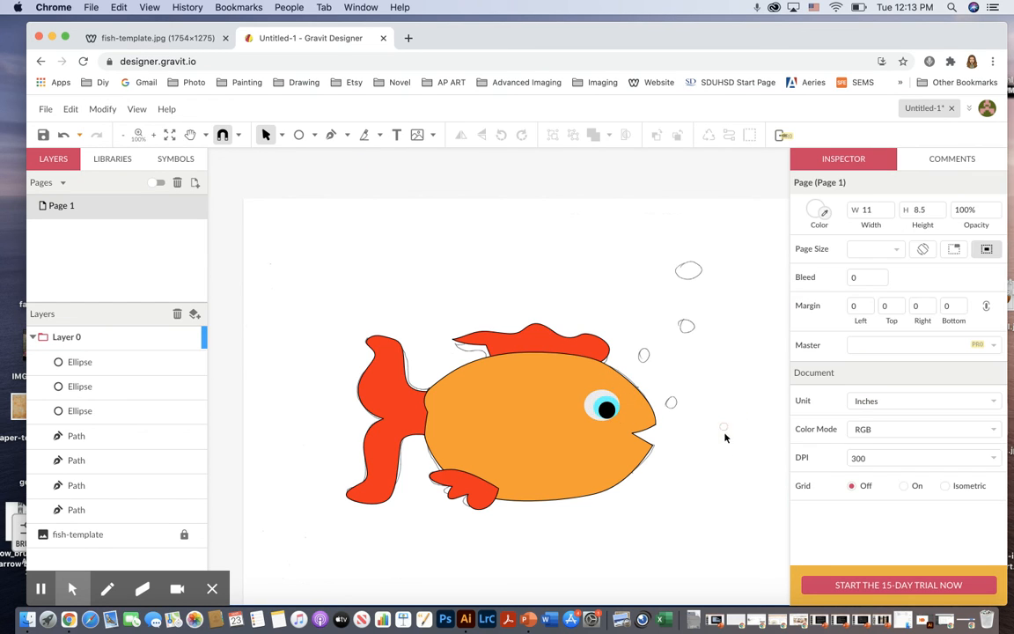